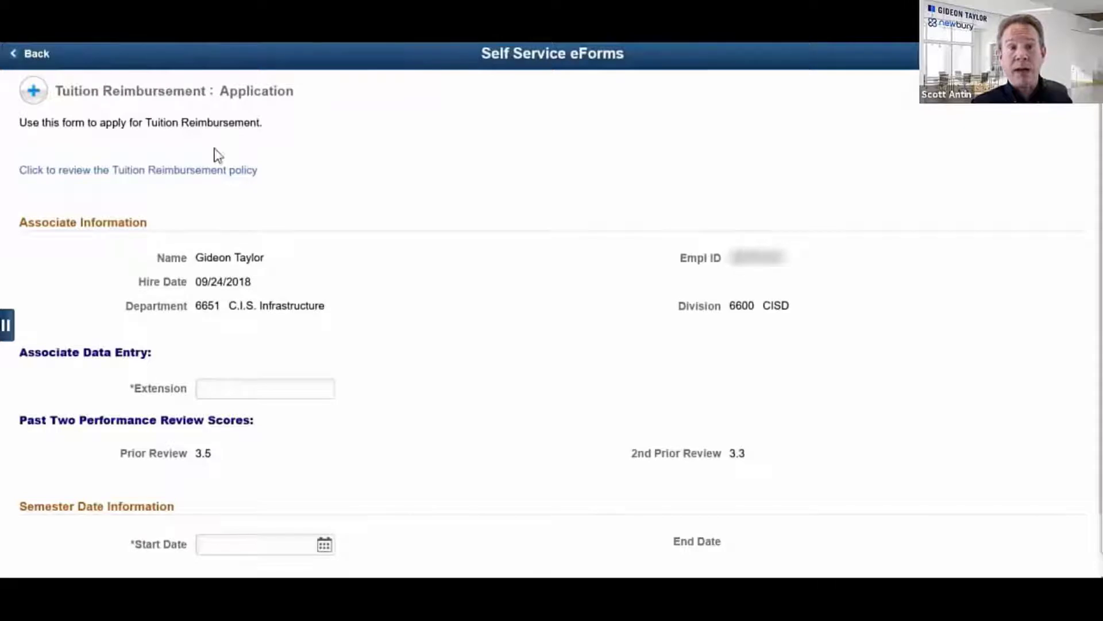
- Review the Tuition Reimbursement policy, then enter 1234 as the associate's extension
left_click(180, 177)
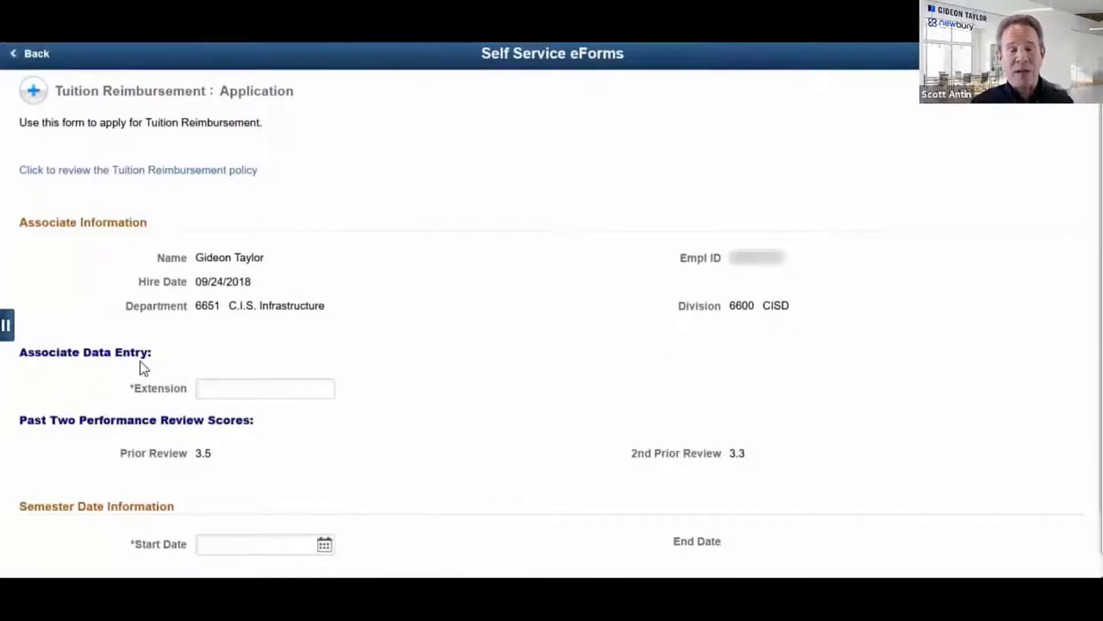
left_click(207, 386)
type("1234")
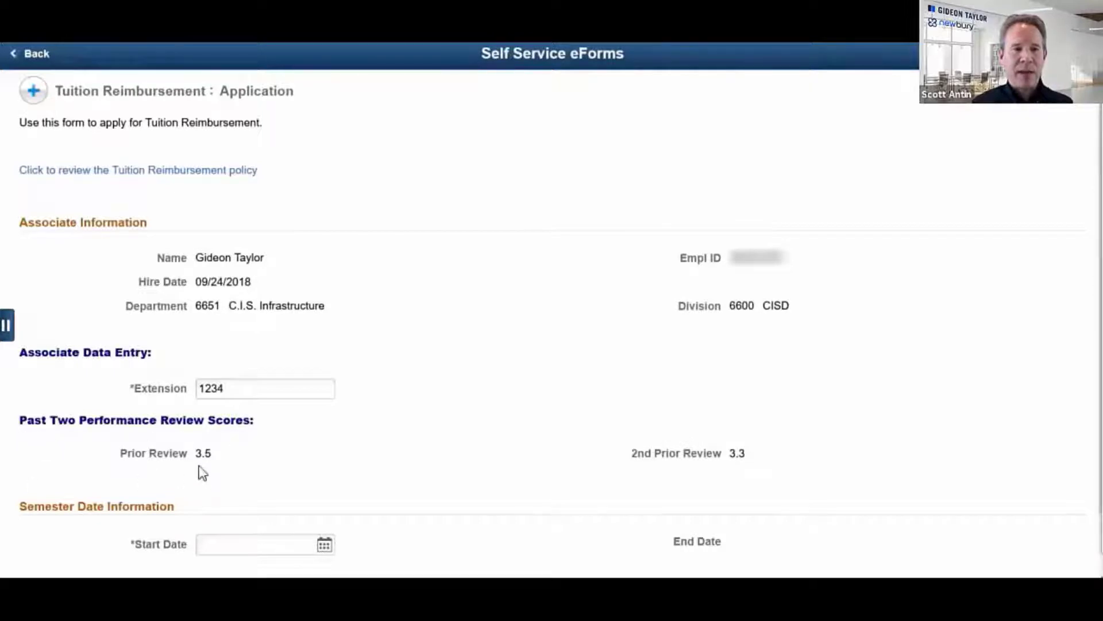
scroll(488, 458, "down", 1)
scroll(487, 463, "down", 1)
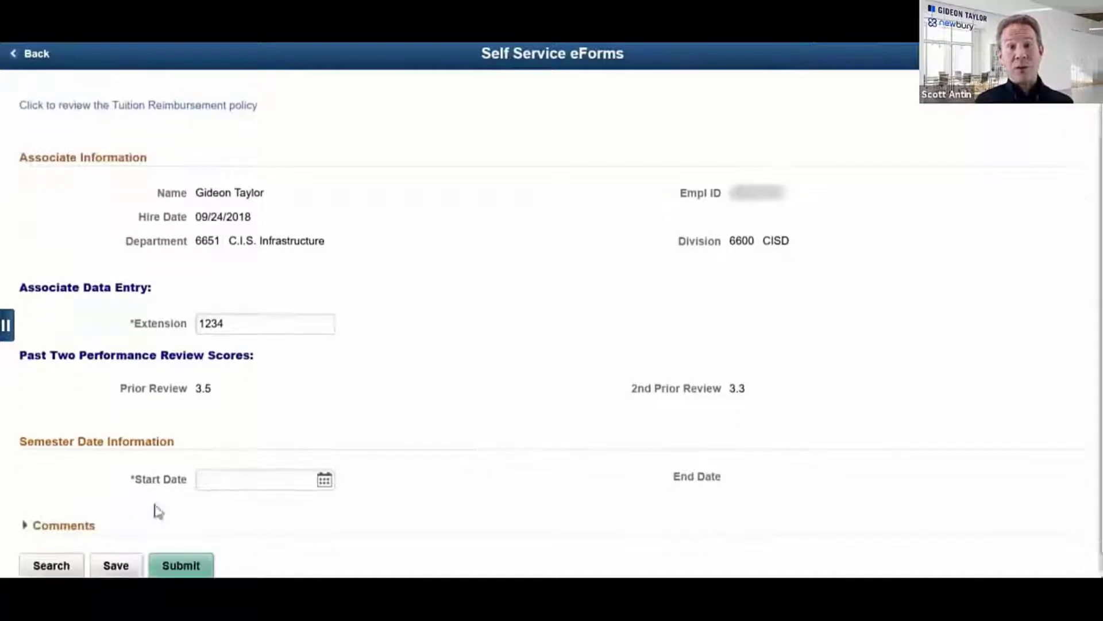
- Enter 8/01/2020 as the semester start date
left_click(198, 481)
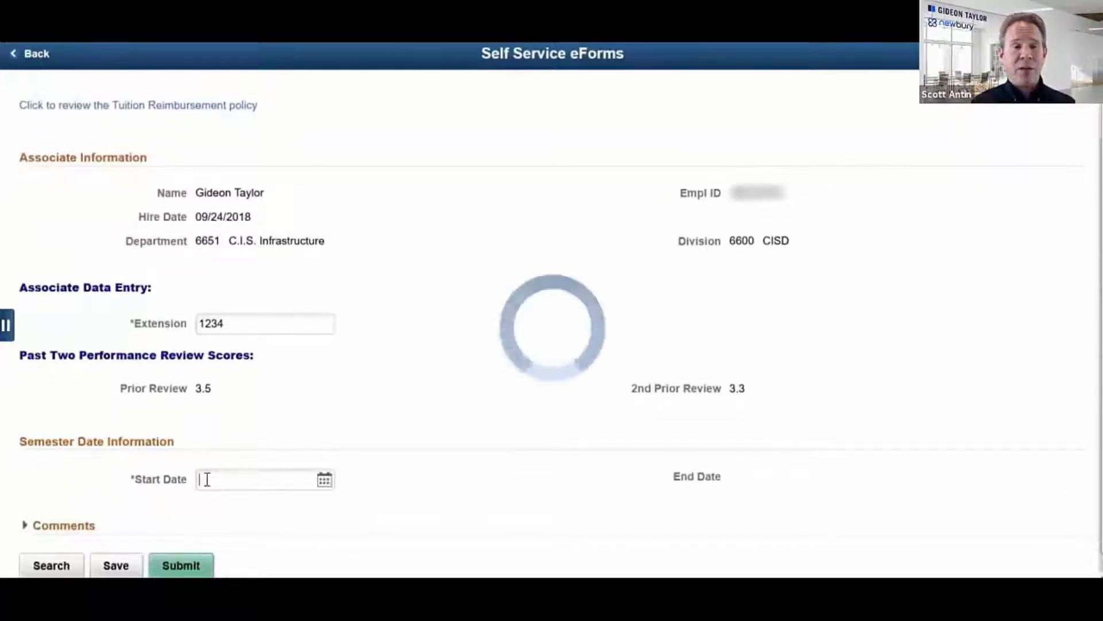
type("8/01/20")
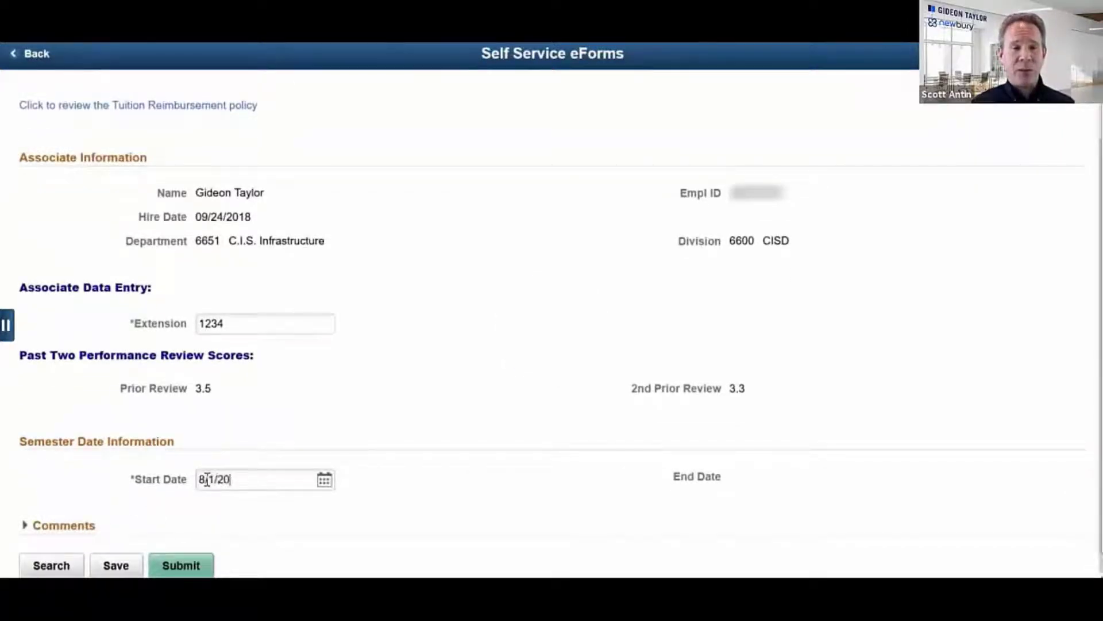
type("20")
key("Tab")
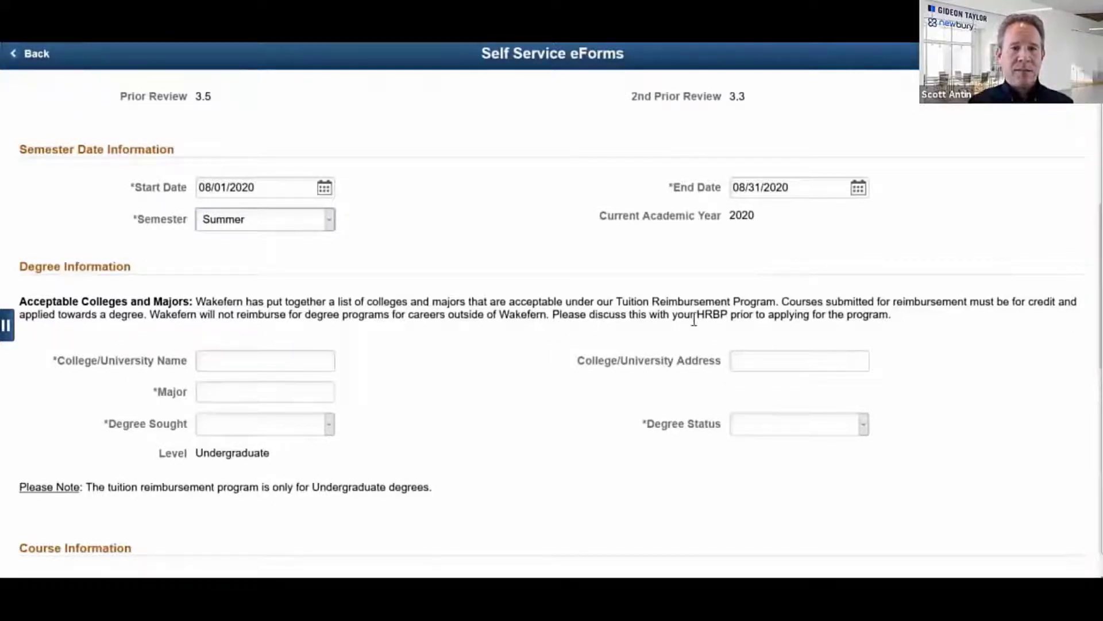
- Enter University of Arizona as the college, fill in its address, and give Business as the major
left_click(251, 353)
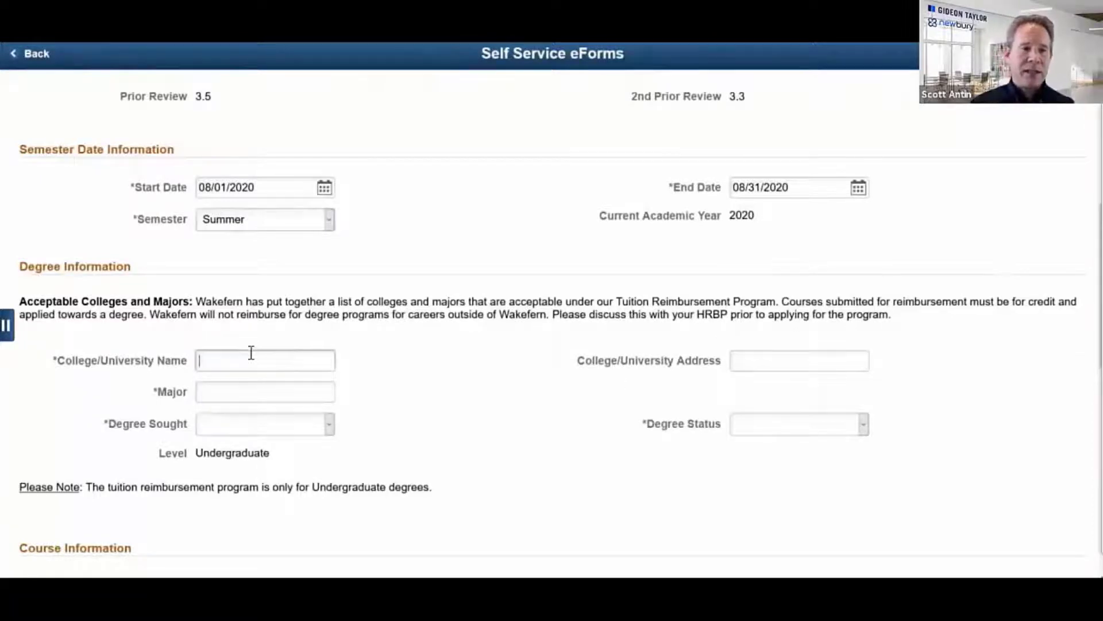
type("Universit")
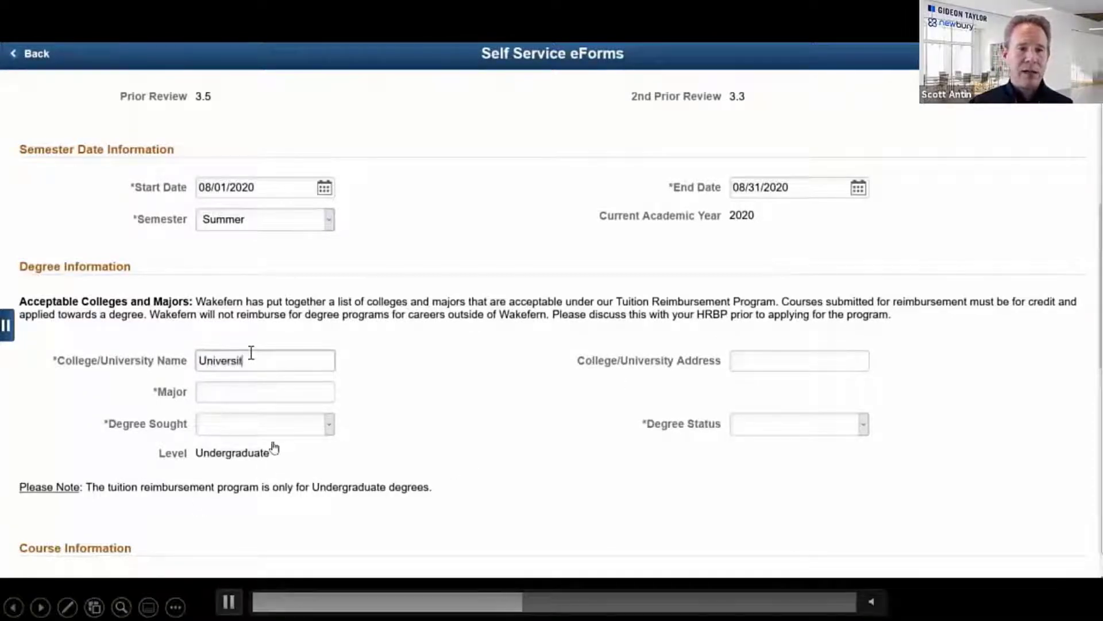
type("y of Arizona")
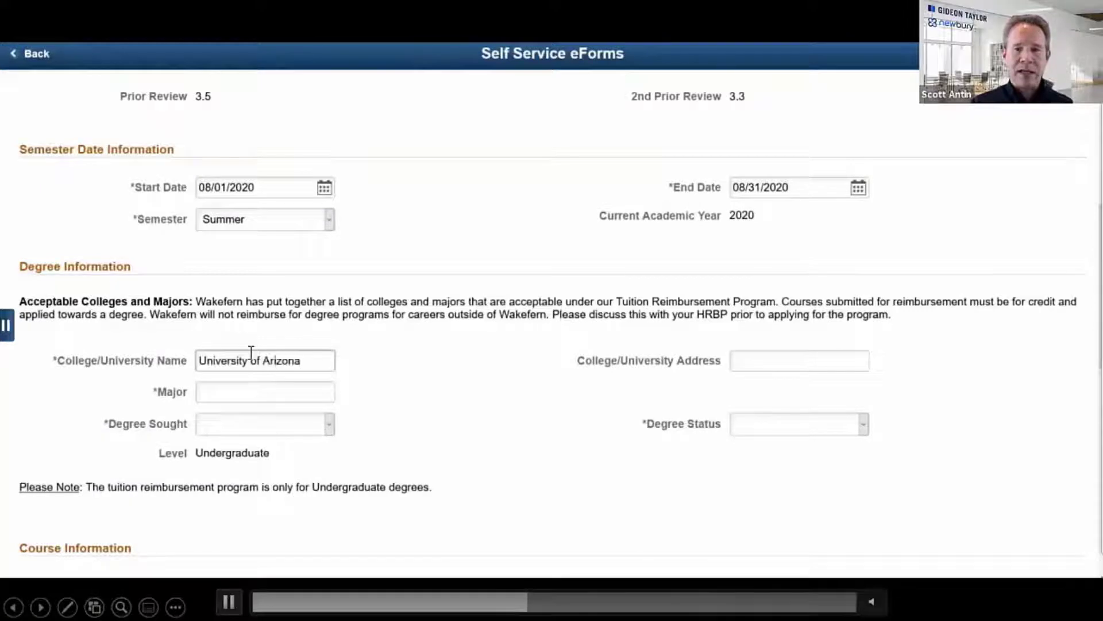
key("Tab")
type("1234 Fake Address Why, AZ 853")
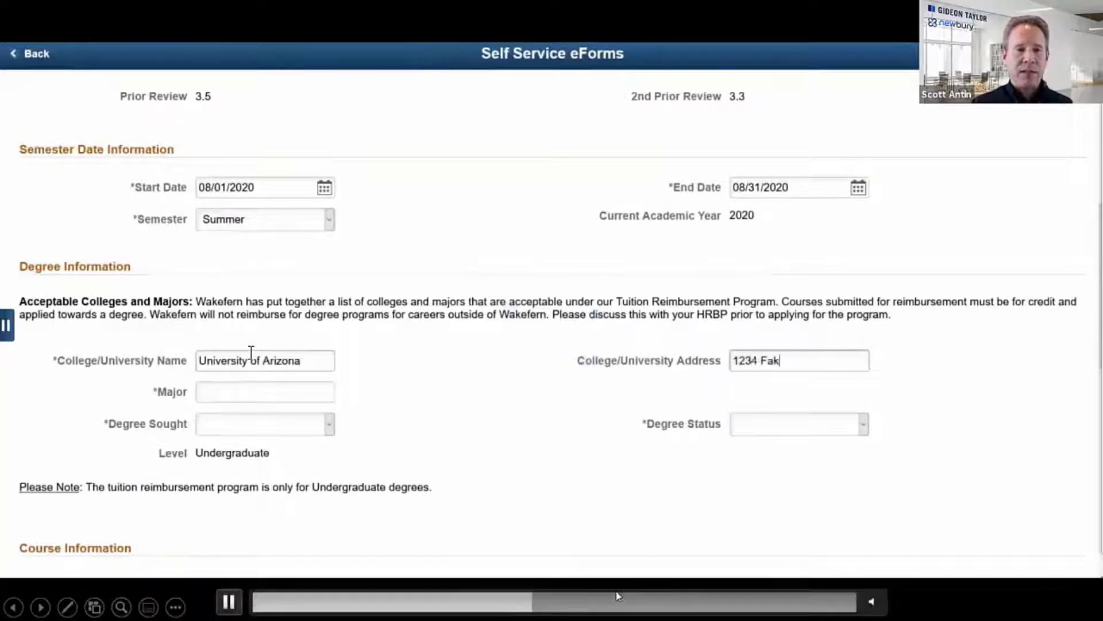
key("Tab")
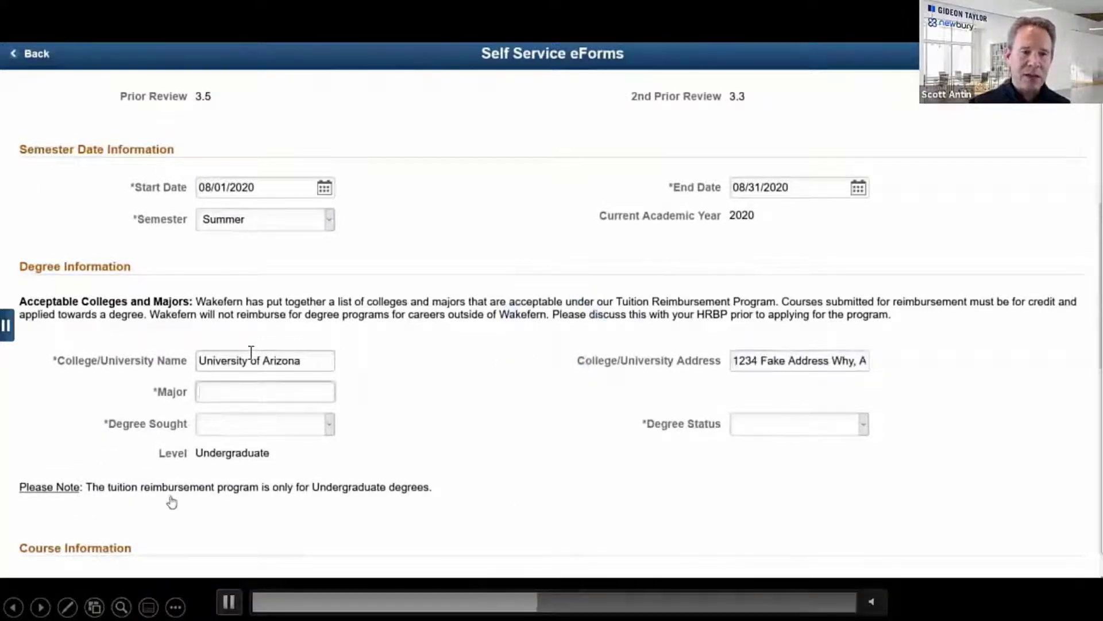
type("Business")
key("Tab")
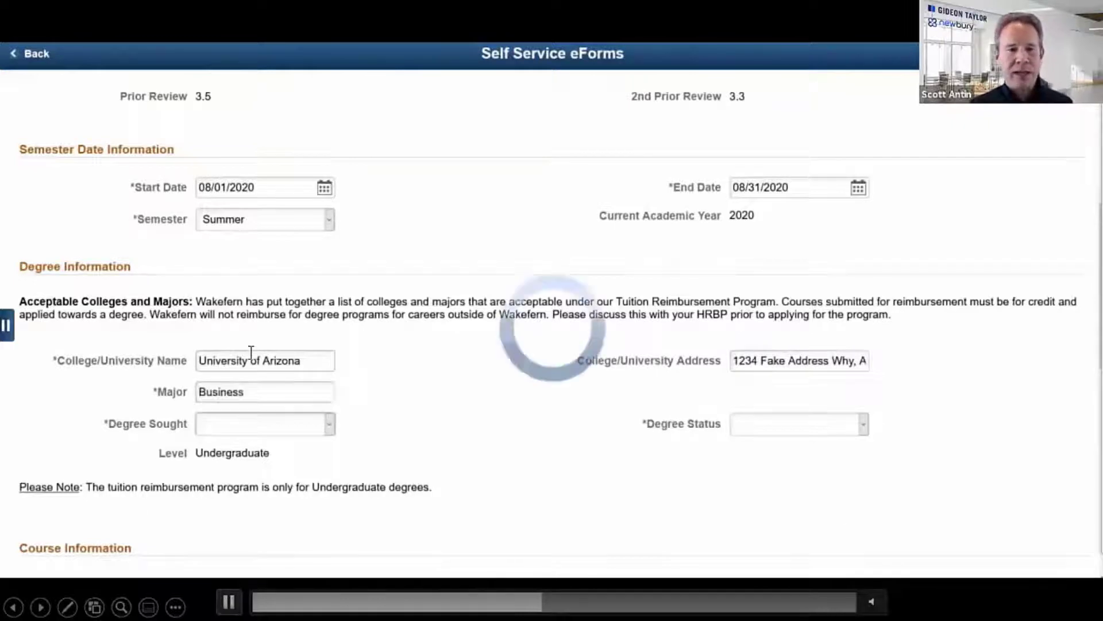
- Choose Bachelor of Science as the degree sought and Degree is in progress as its status
left_click(328, 425)
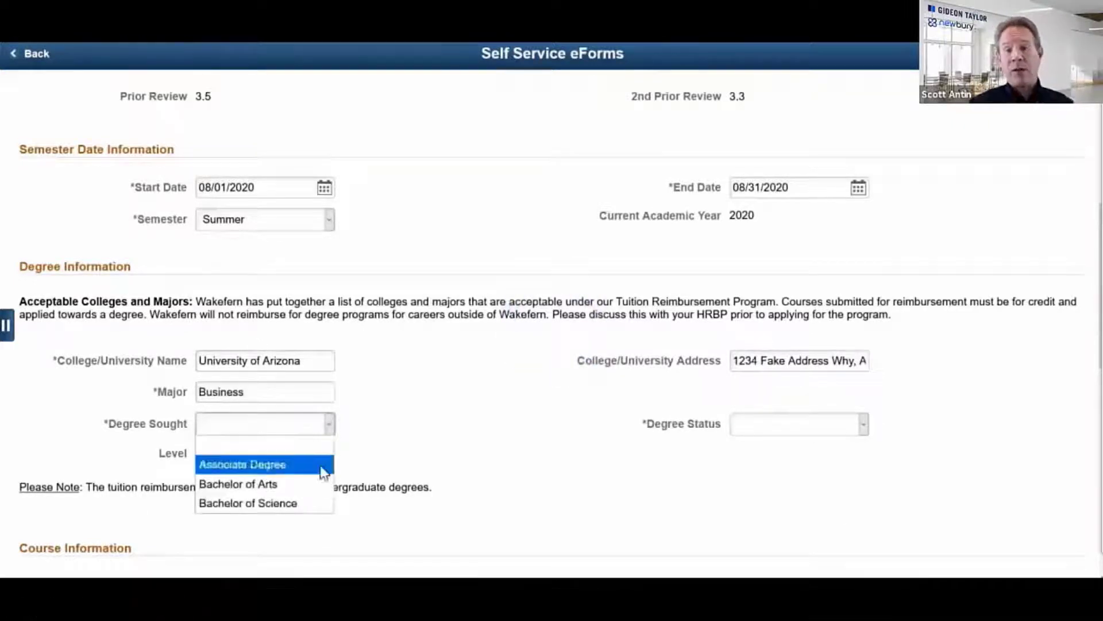
left_click(307, 502)
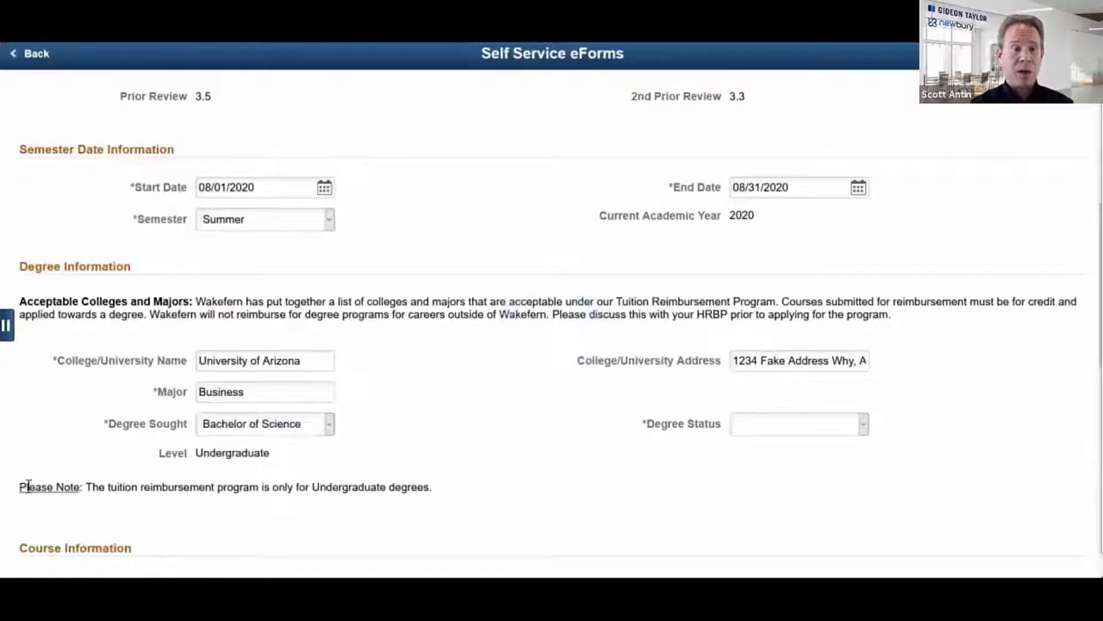
left_click_drag(429, 487, 19, 486)
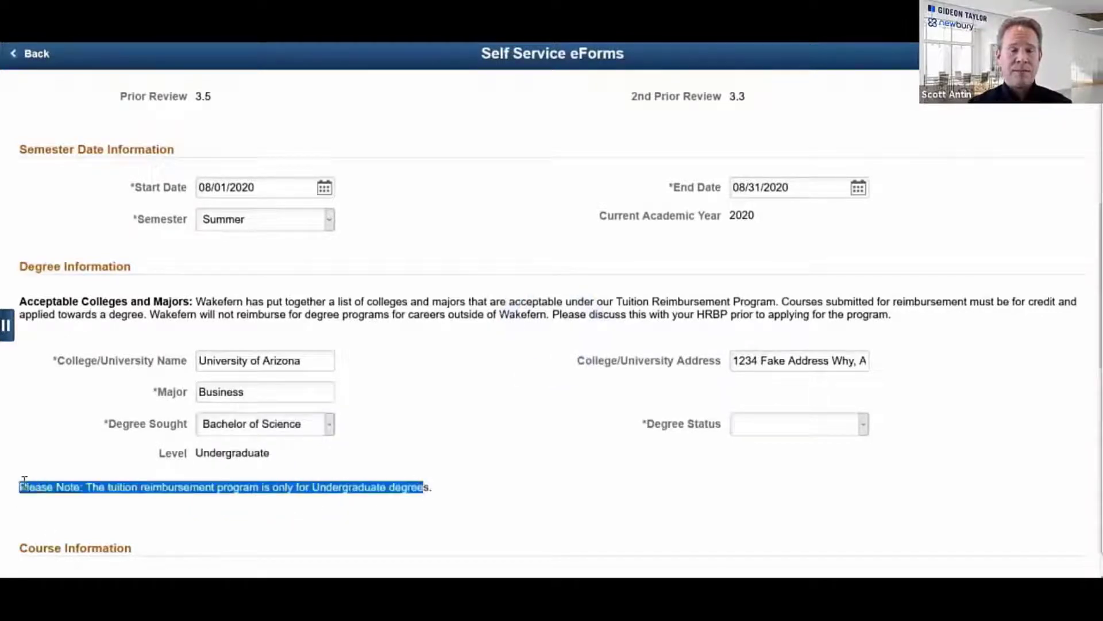
left_click(184, 517)
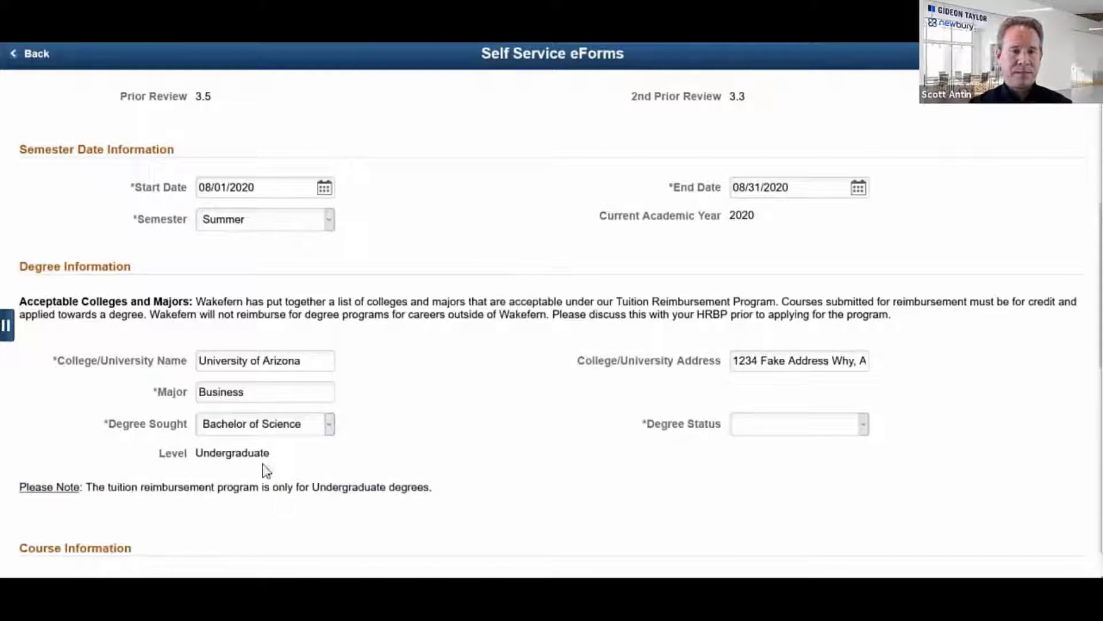
left_click(865, 427)
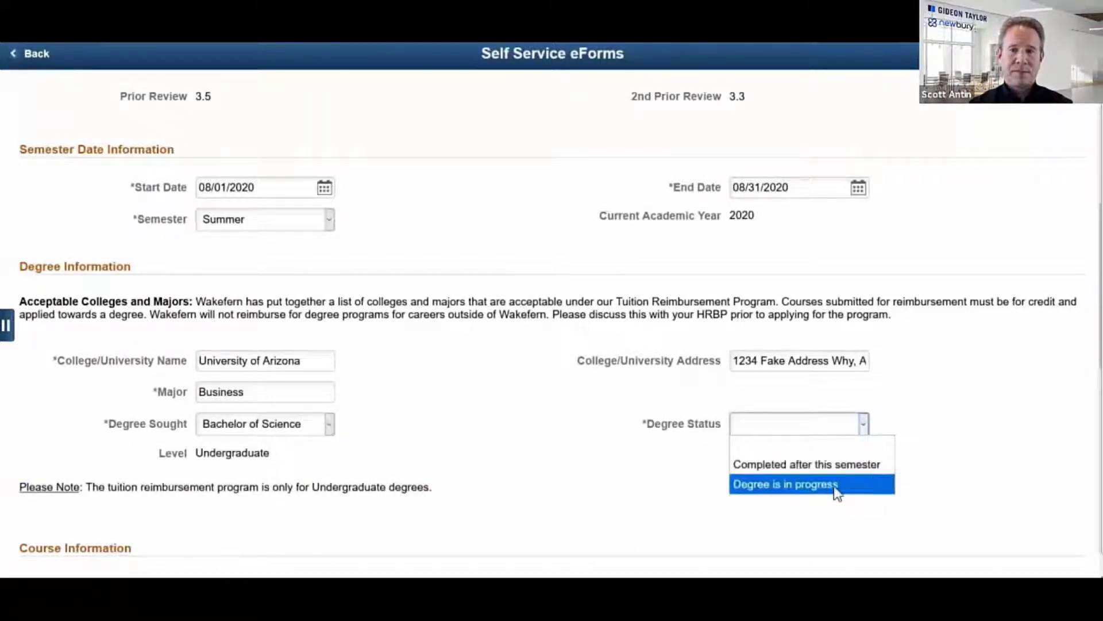
left_click(849, 485)
scroll(482, 429, "down", 3)
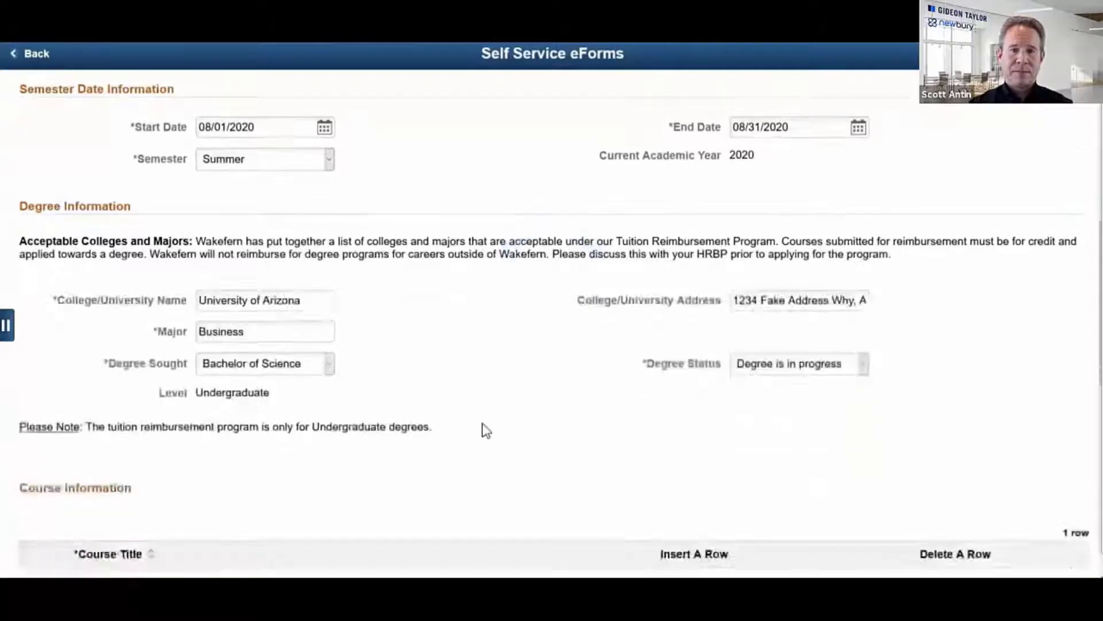
- List Business 101 in the first course row and Management 101 in a new second row
left_click(110, 434)
type("B")
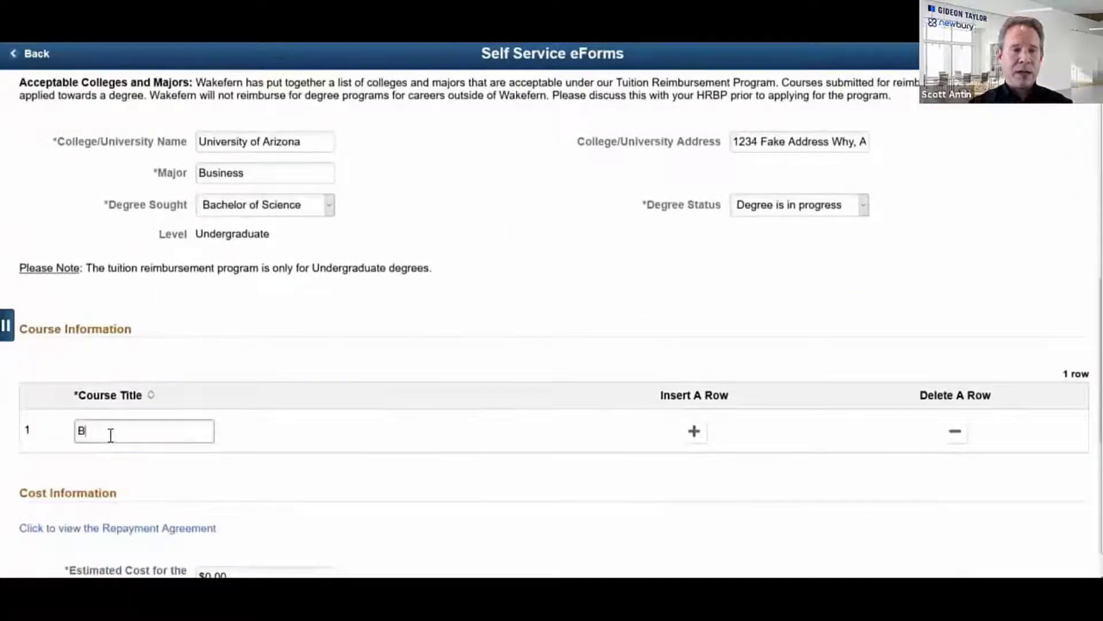
type("usiness 101")
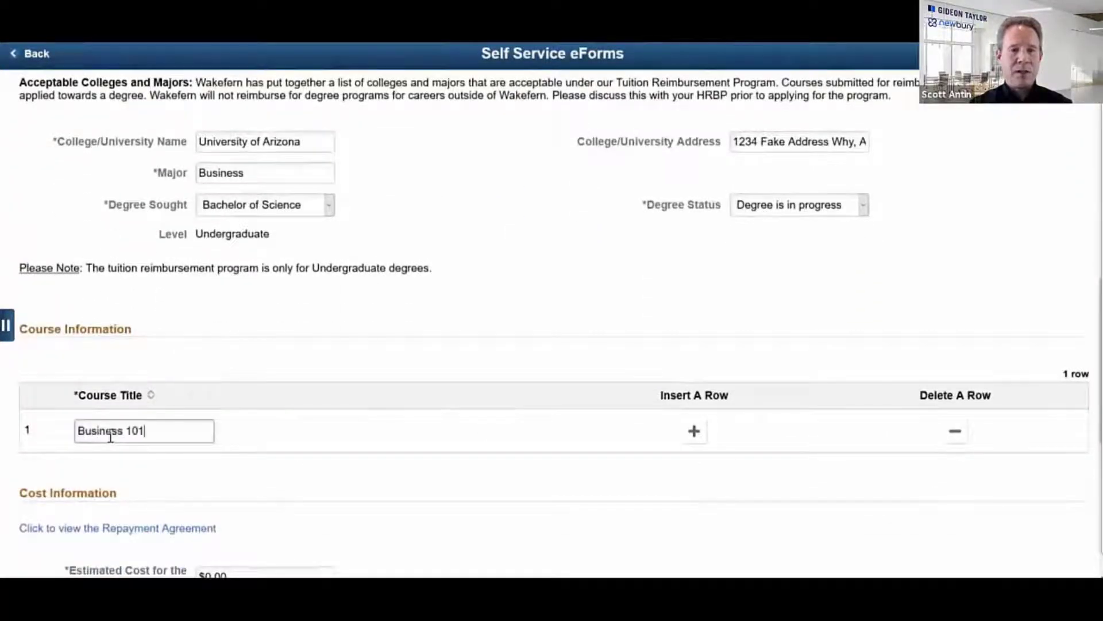
left_click(285, 453)
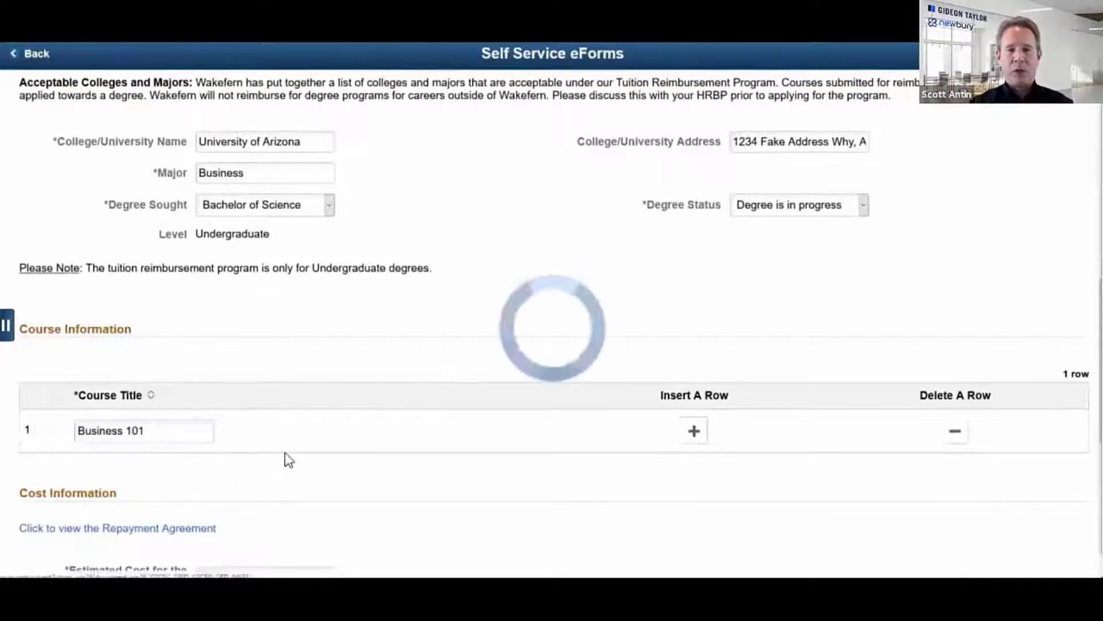
left_click(694, 432)
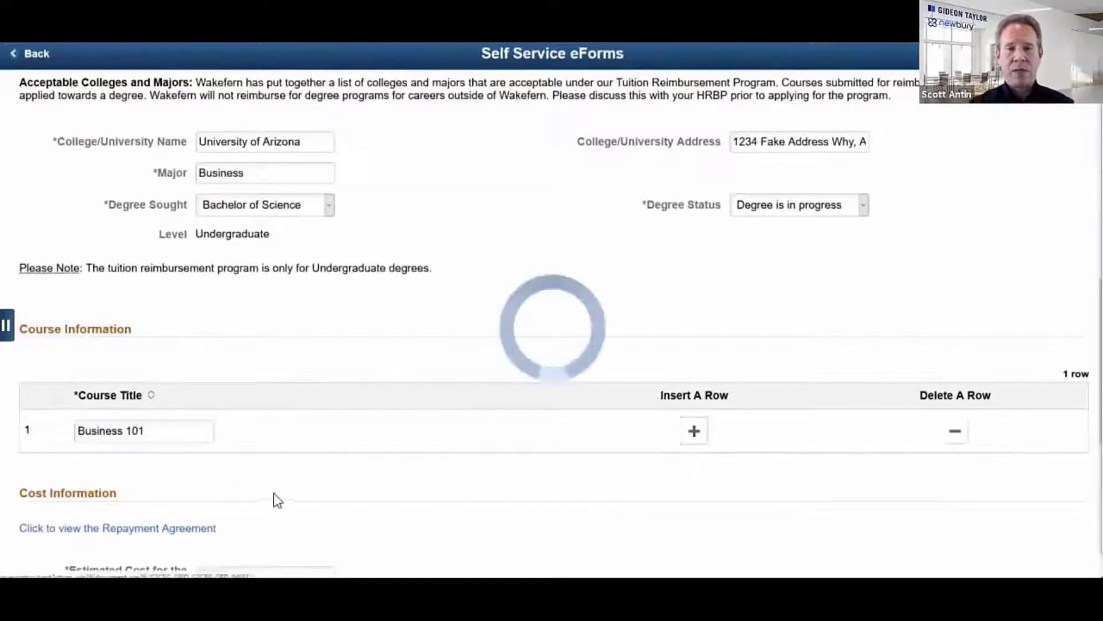
left_click(131, 476)
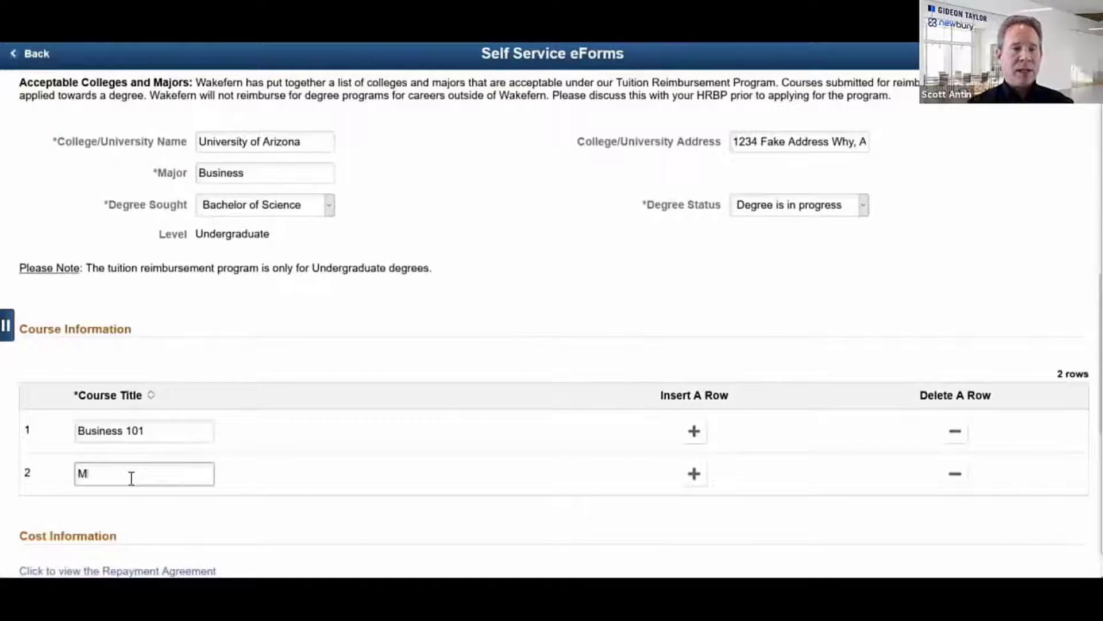
type("Management 101")
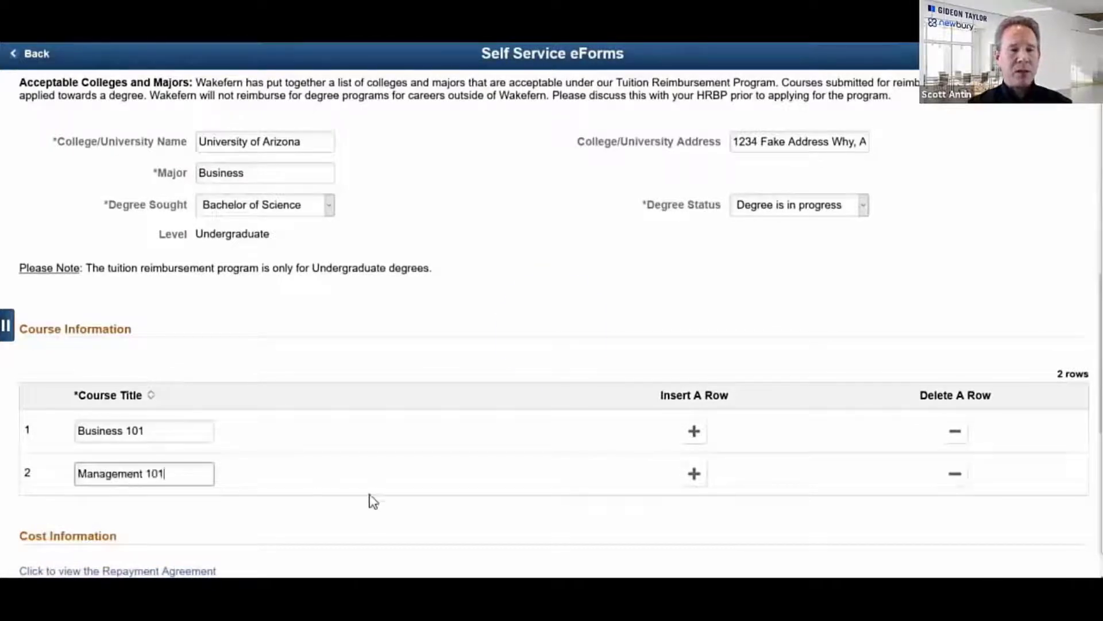
left_click(374, 503)
scroll(387, 505, "down", 4)
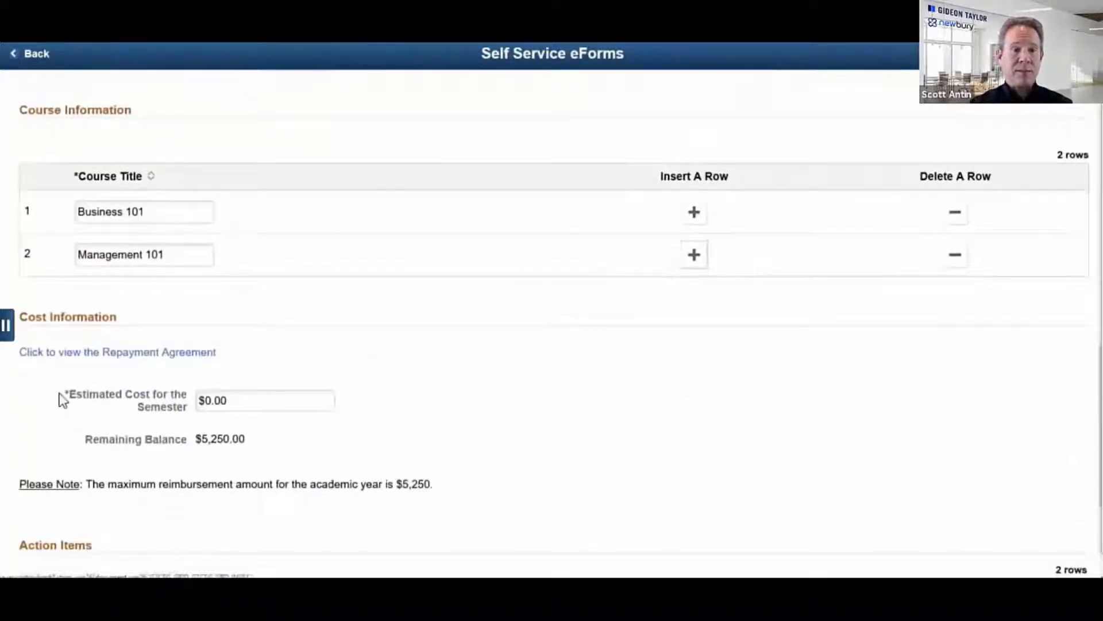
- Open the Tuition Repayment Agreement file, then set the estimated semester cost to 1000
left_click(139, 359)
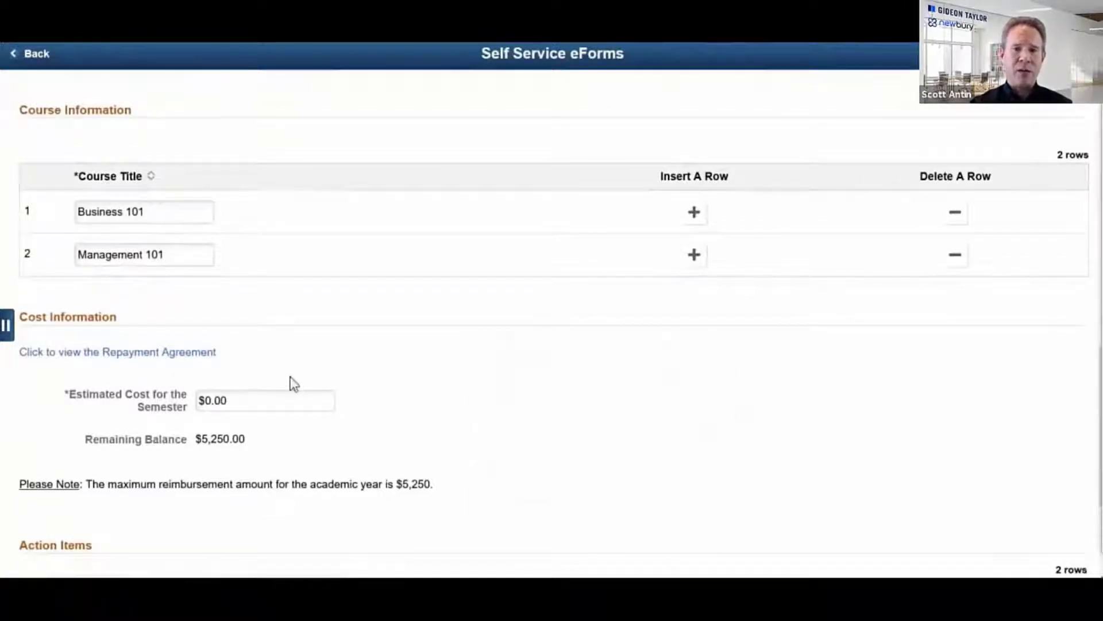
left_click(655, 514)
left_click(265, 399)
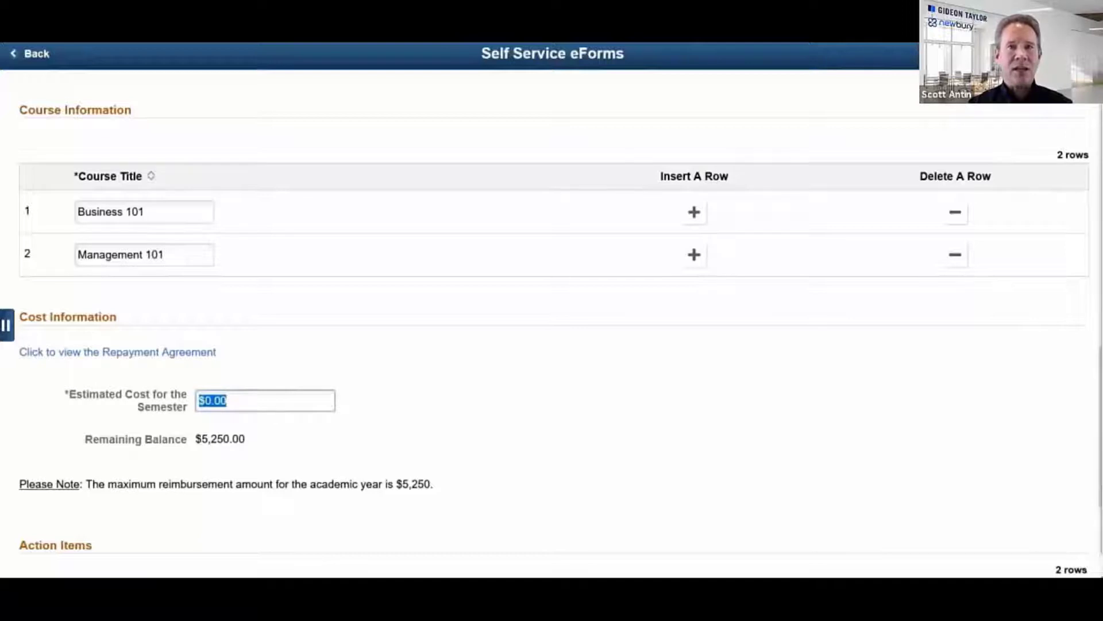
left_click_drag(21, 484, 452, 479)
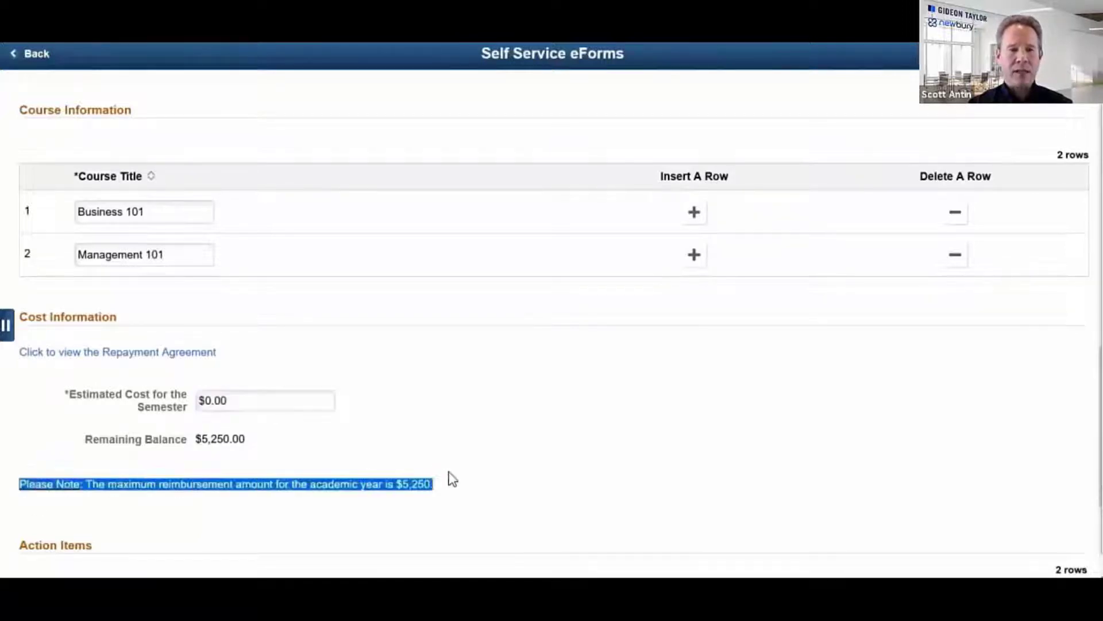
left_click(286, 406)
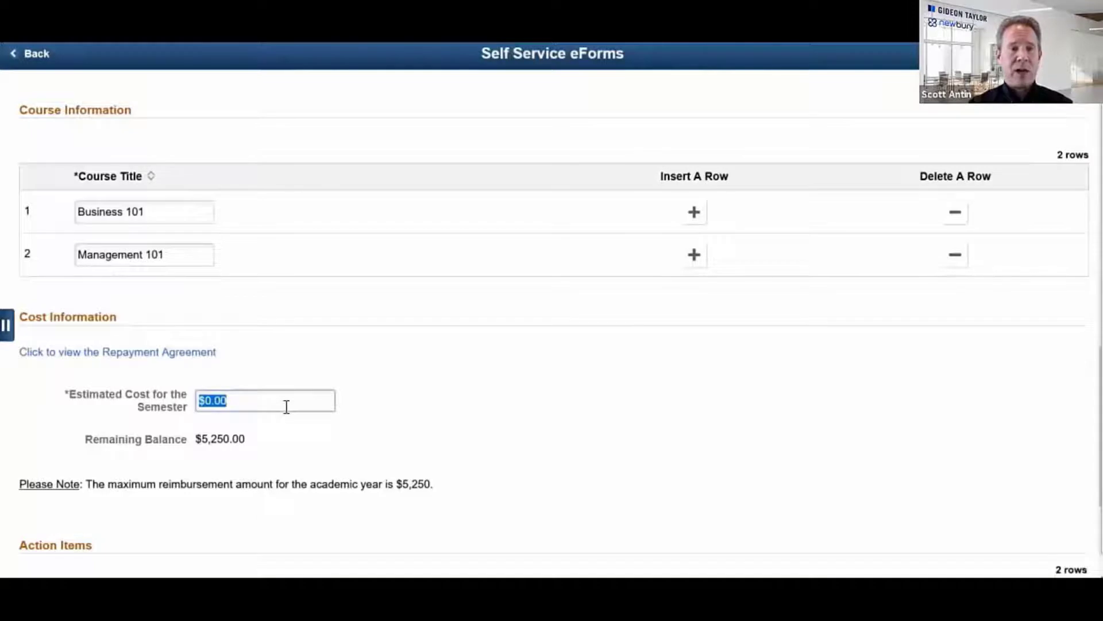
type("1000")
key("Tab")
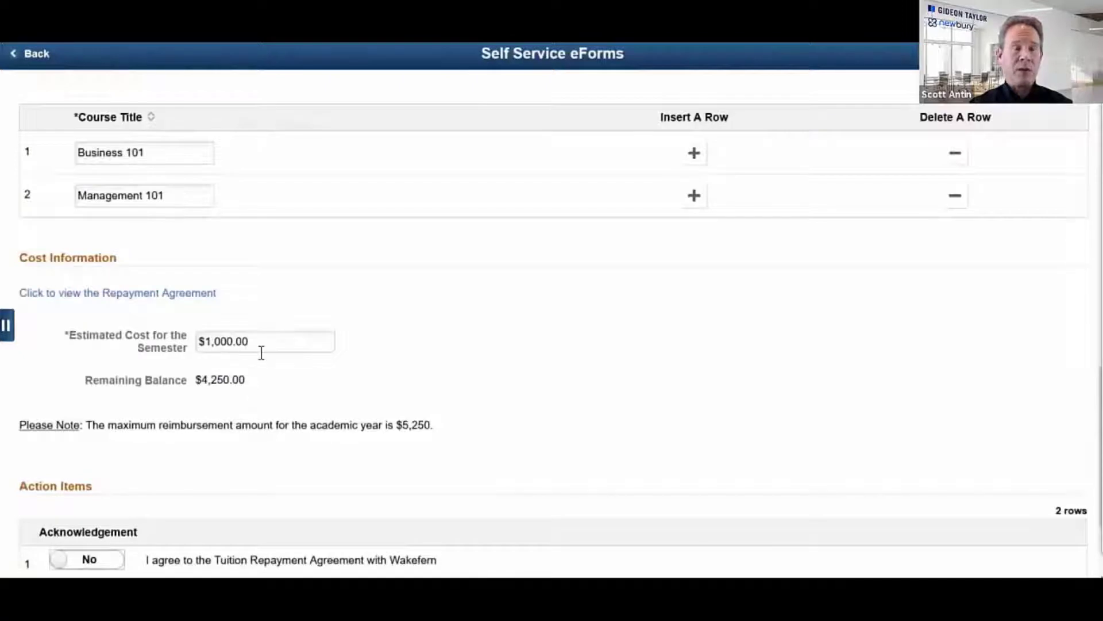
scroll(323, 386, "down", 1)
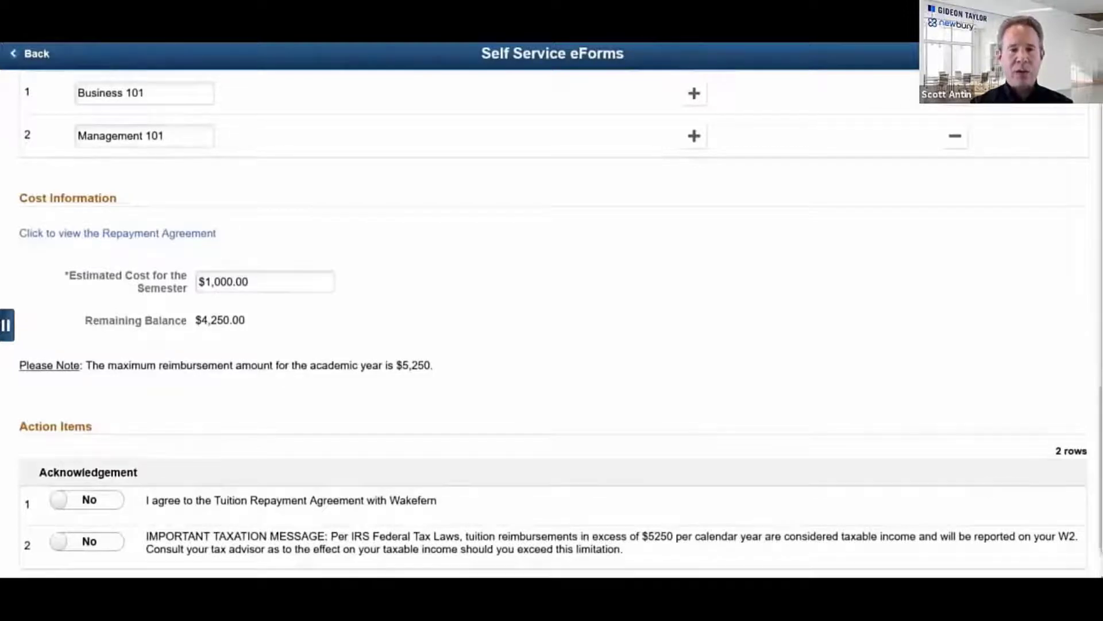
scroll(323, 389, "down", 2)
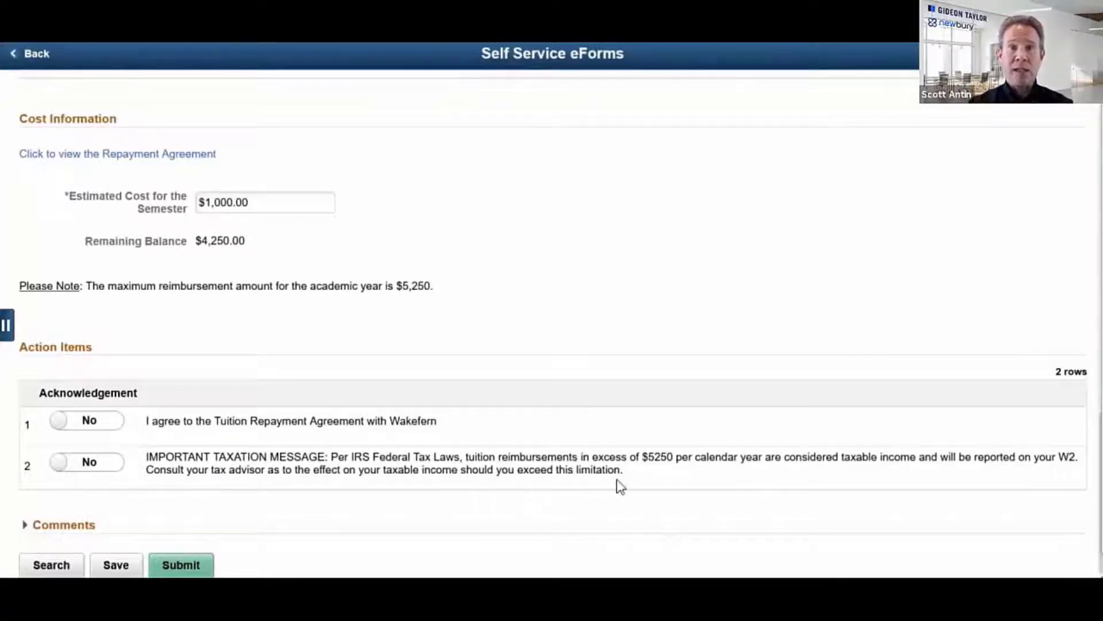
- After a rejected first submit, set both acknowledgements to Yes and submit the eForm again
left_click(200, 564)
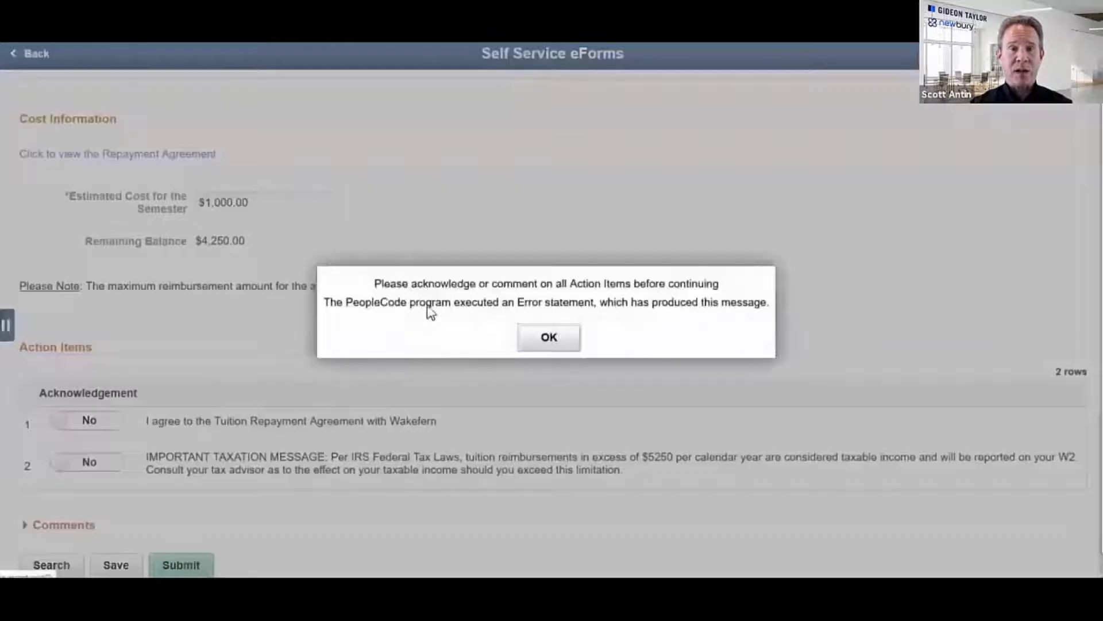
left_click(545, 343)
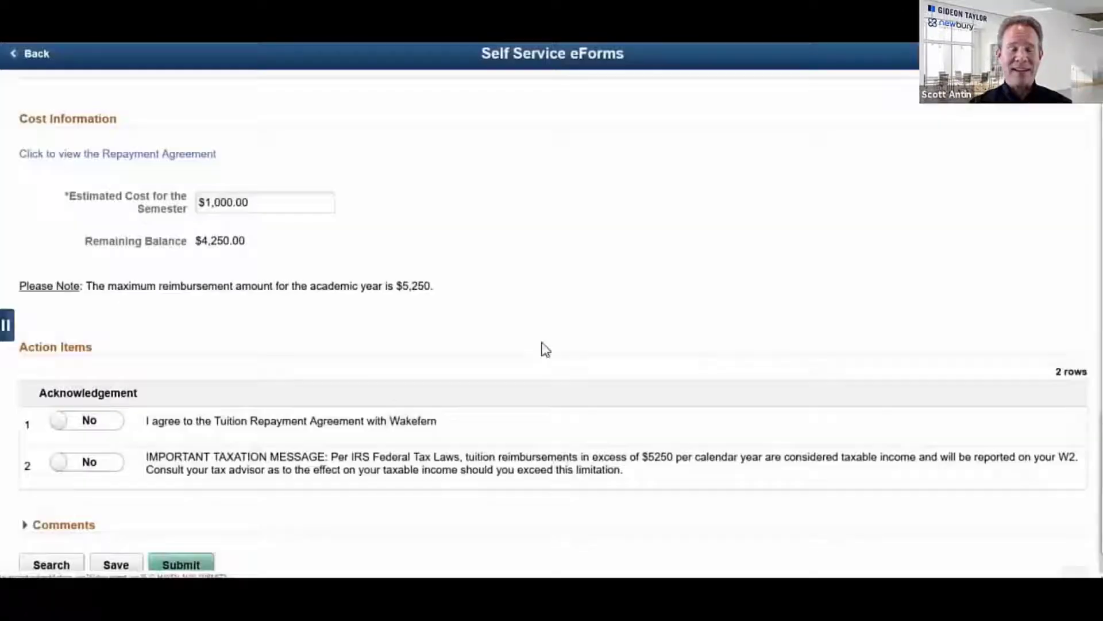
left_click(114, 423)
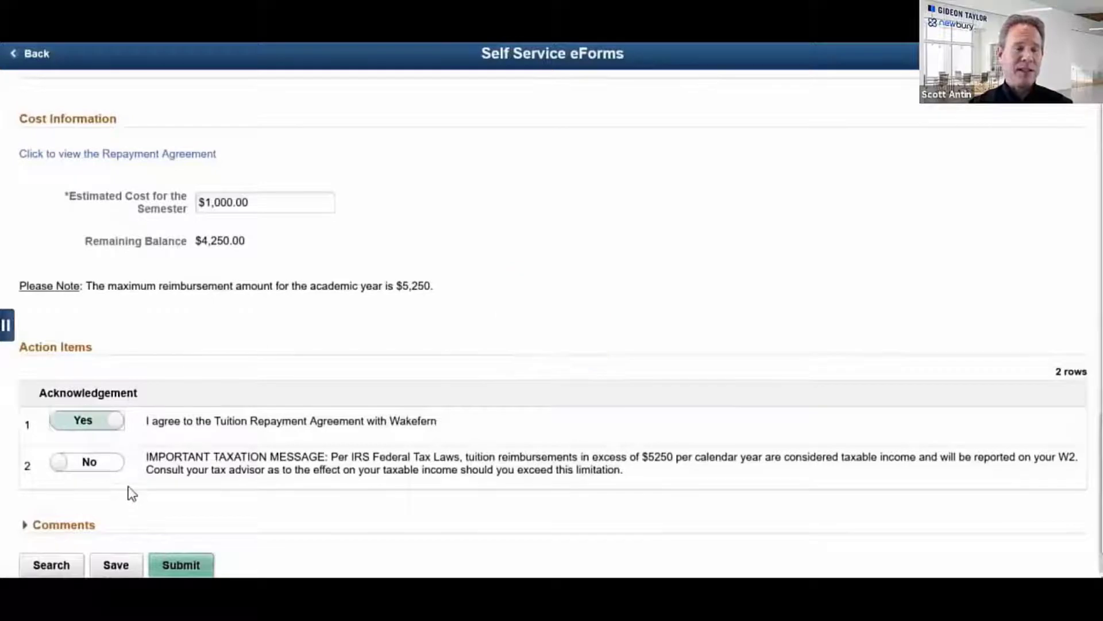
left_click(115, 466)
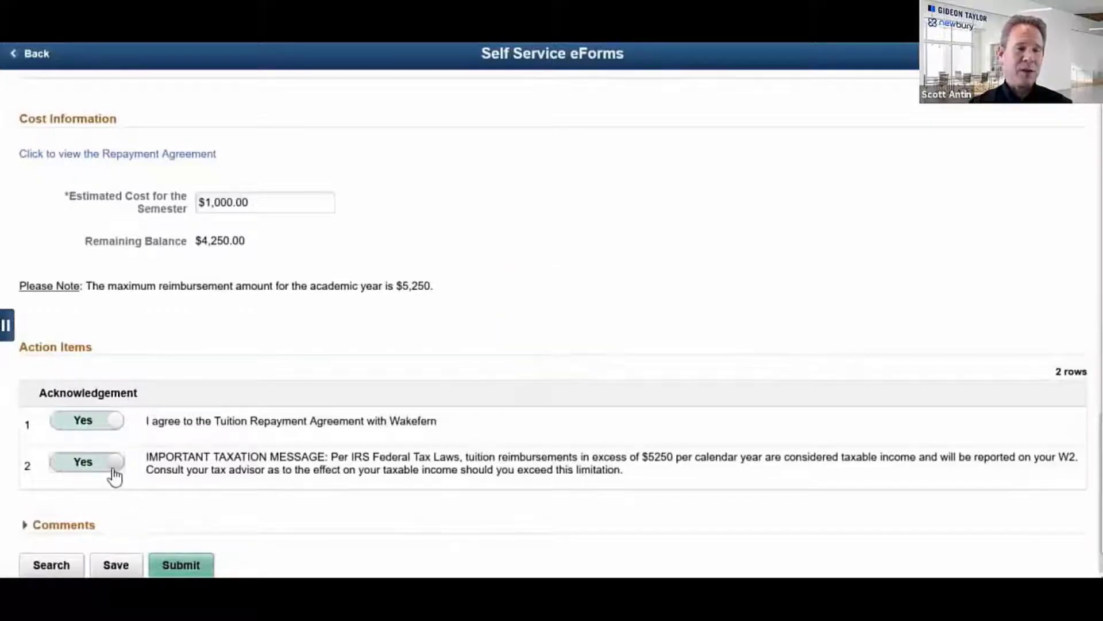
left_click(192, 570)
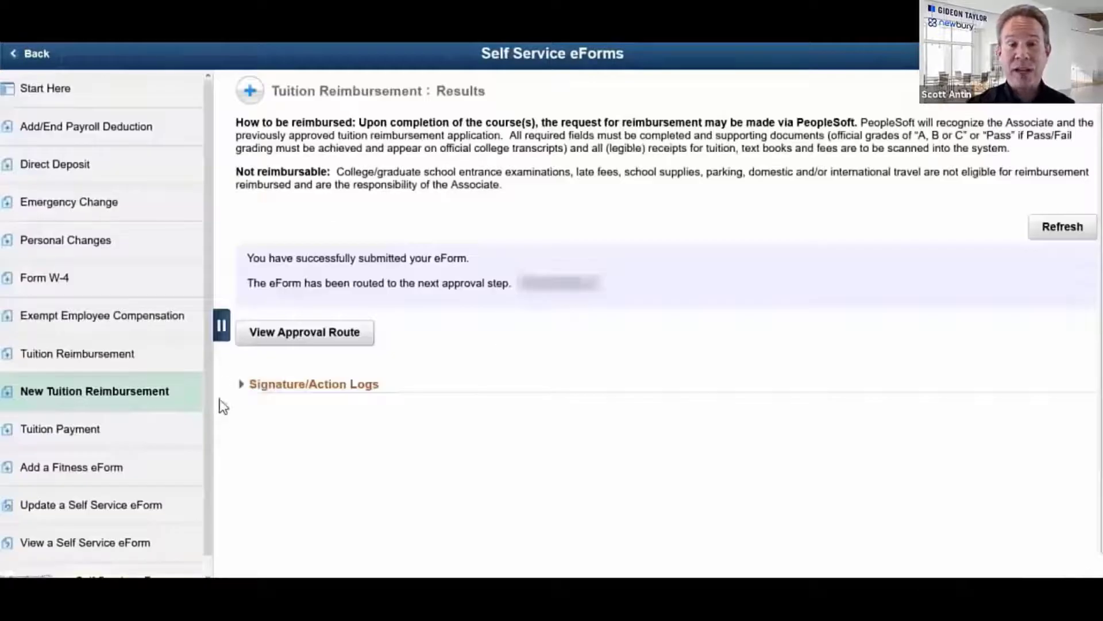
- Collapse the side navigation and check the approval route, from WFCManager through Tuition Manager
left_click(221, 326)
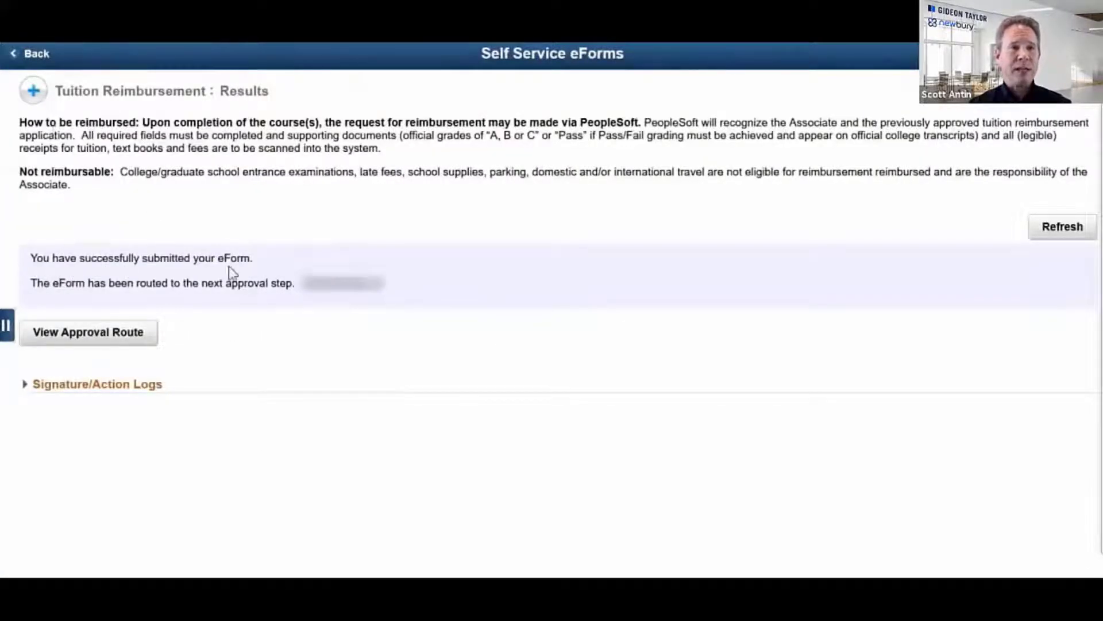
left_click(107, 338)
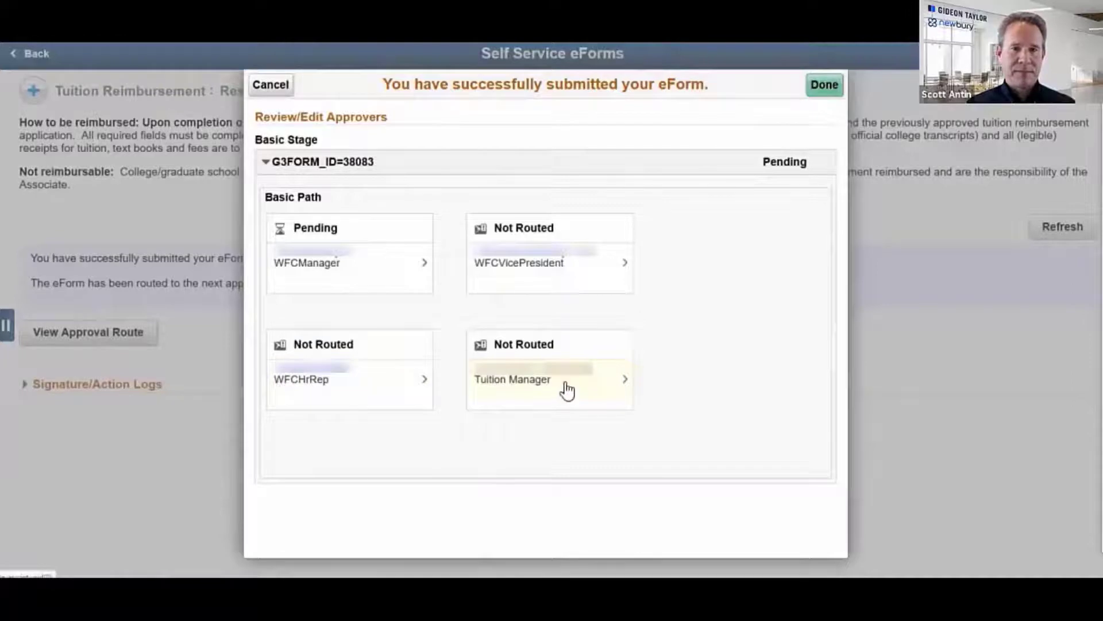
left_click(833, 91)
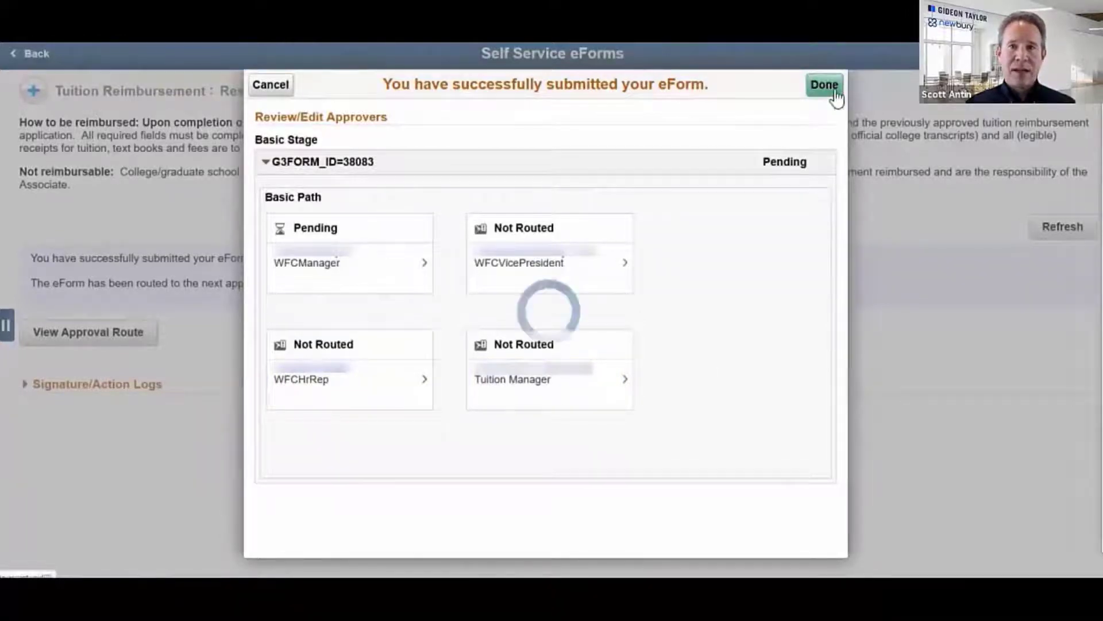
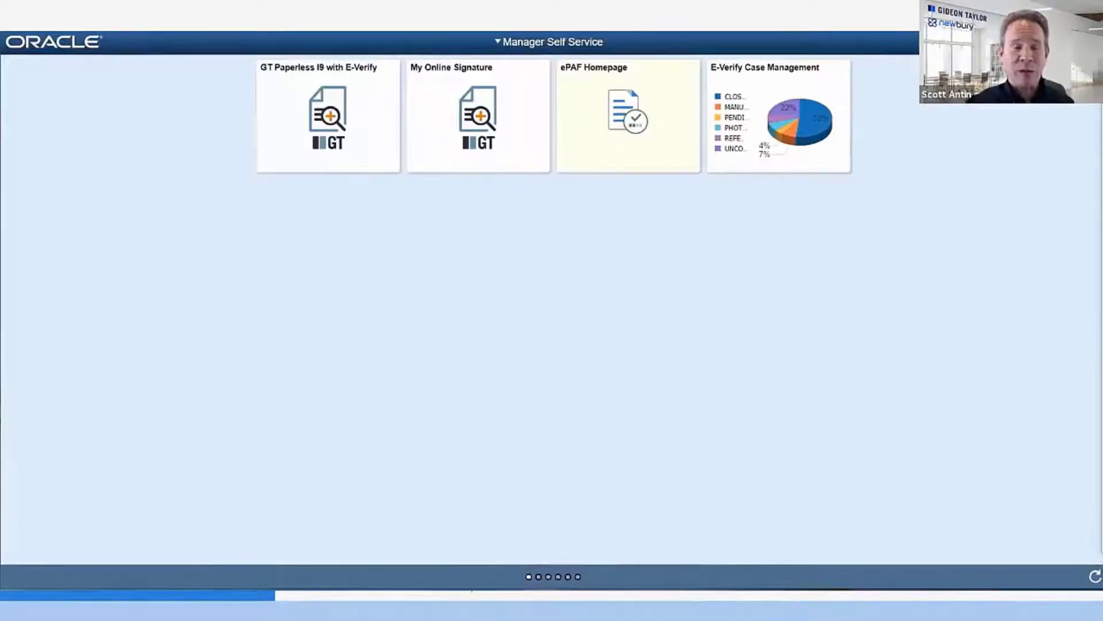
- Find the ePAF Homepage tile among the Manager Self Service tiles
mouse_move(902, 357)
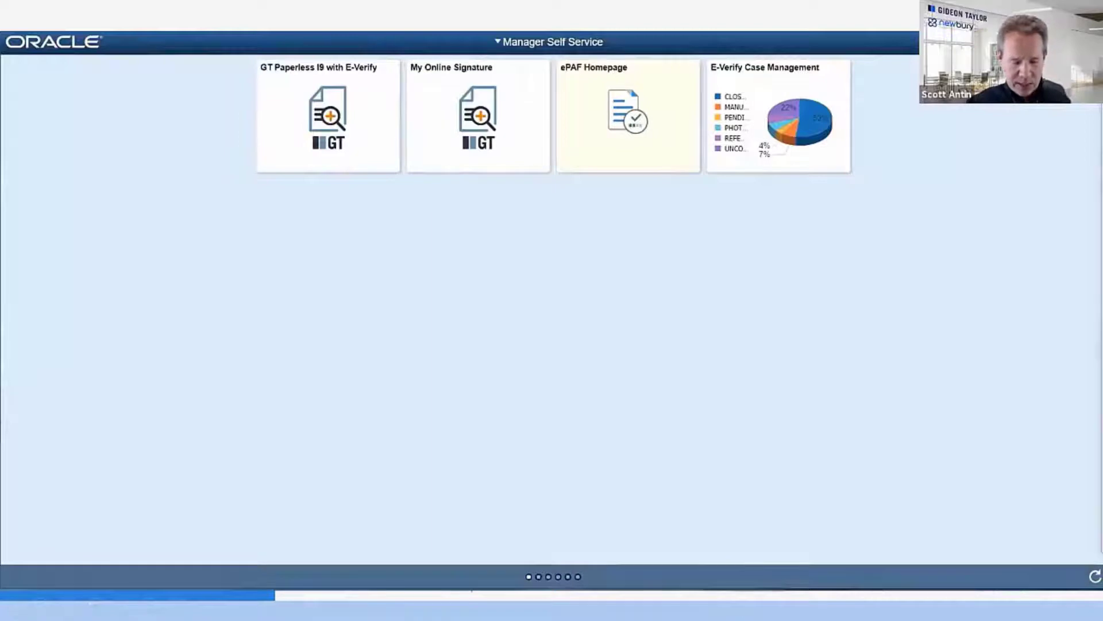
- On the ePAF homepage, search for the employee by name and show their related actions
left_click(628, 116)
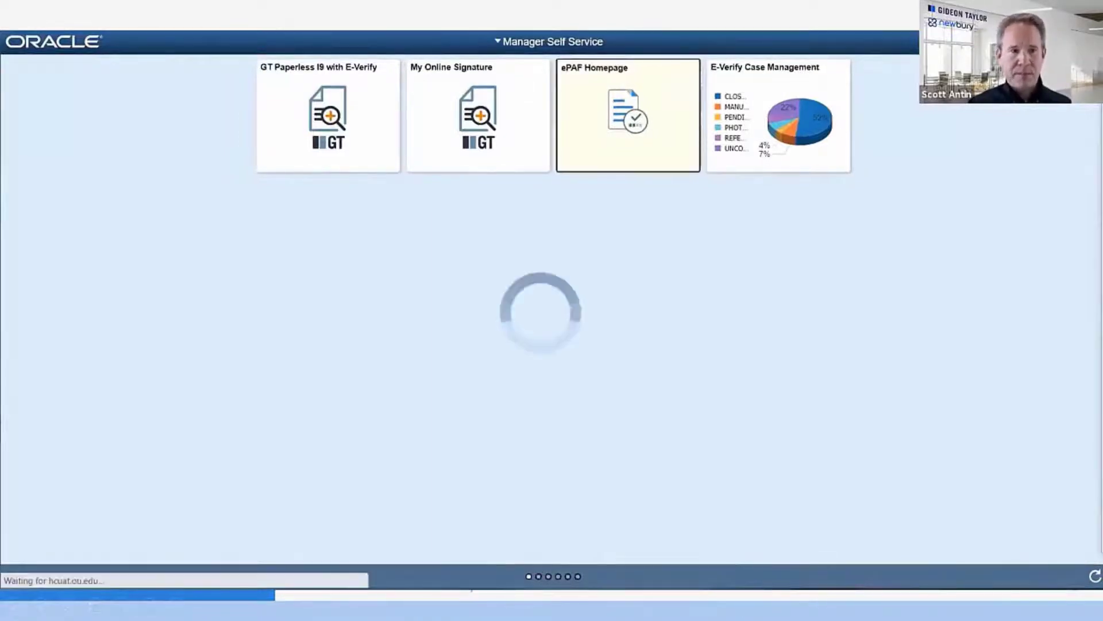
left_click(109, 87)
type("Gideon Taylor")
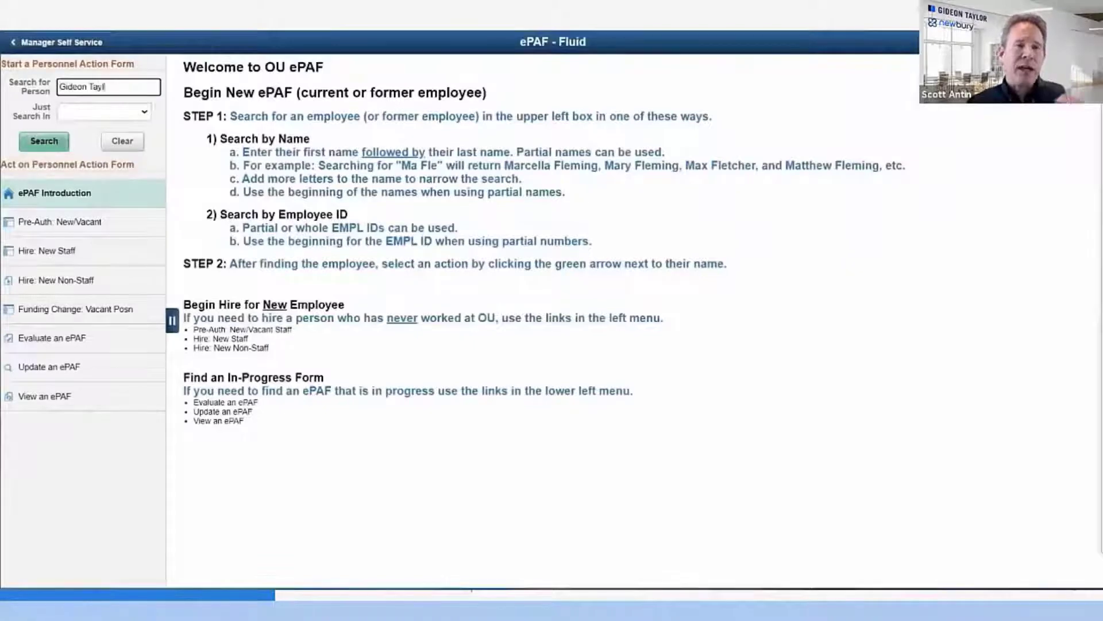
key("Return")
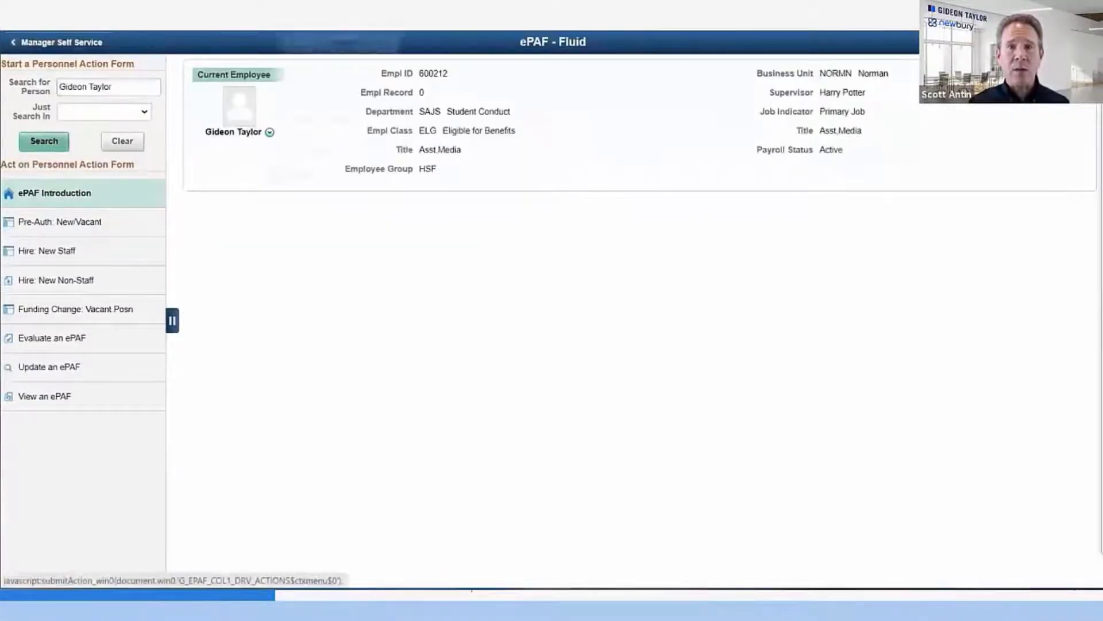
left_click(270, 132)
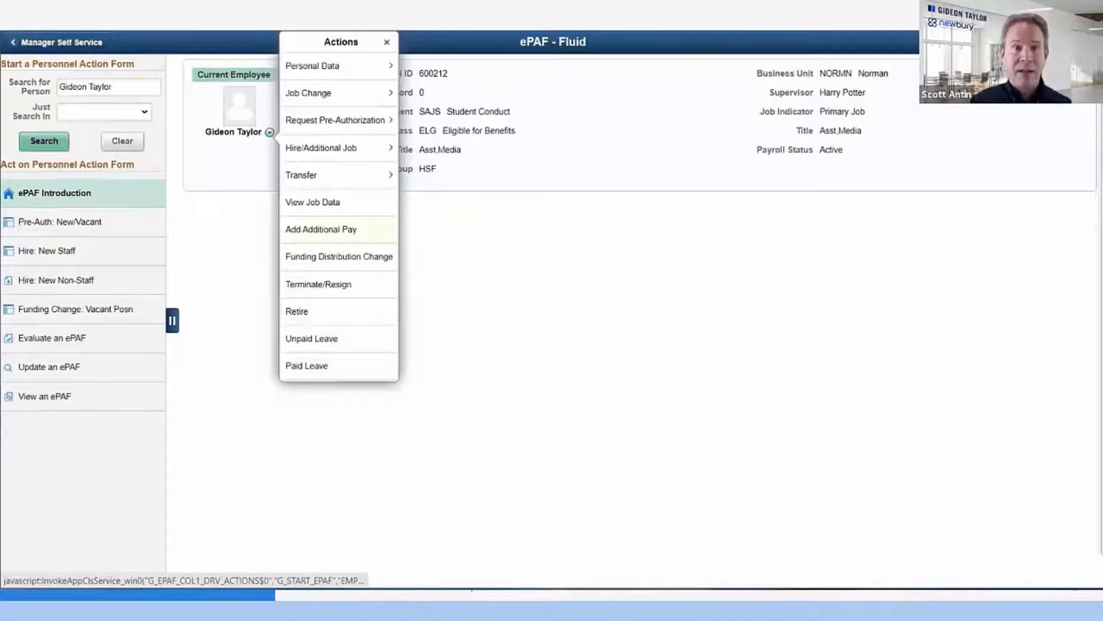
- Start an Add Additional Pay form, reviewing the employee's job data before returning to it
left_click(321, 229)
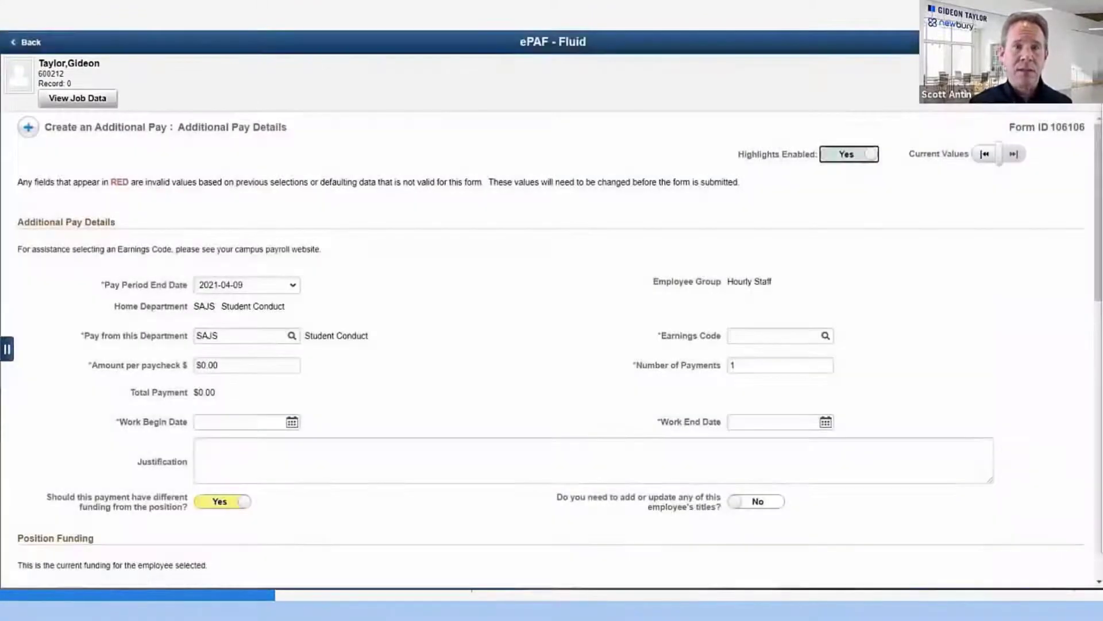
left_click(78, 98)
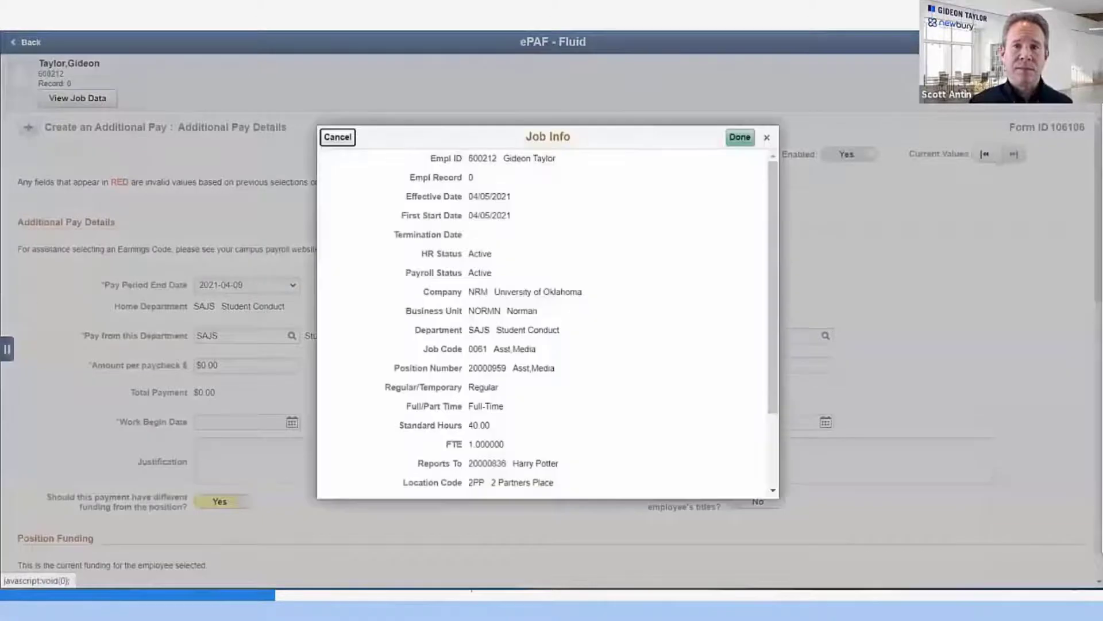
scroll(547, 319, "down", 3)
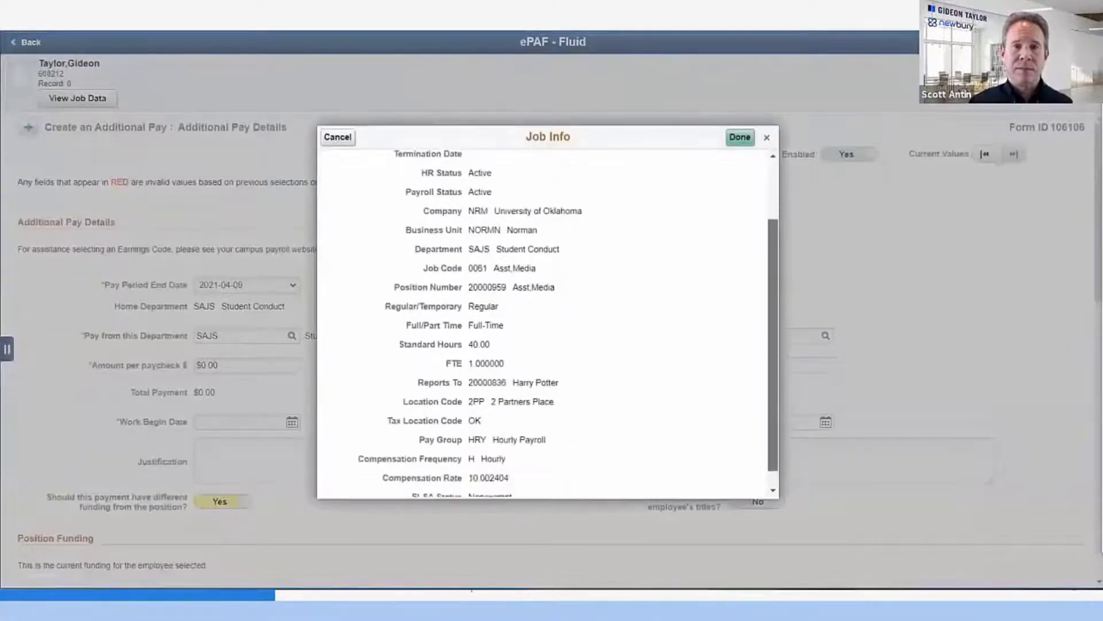
left_click(740, 137)
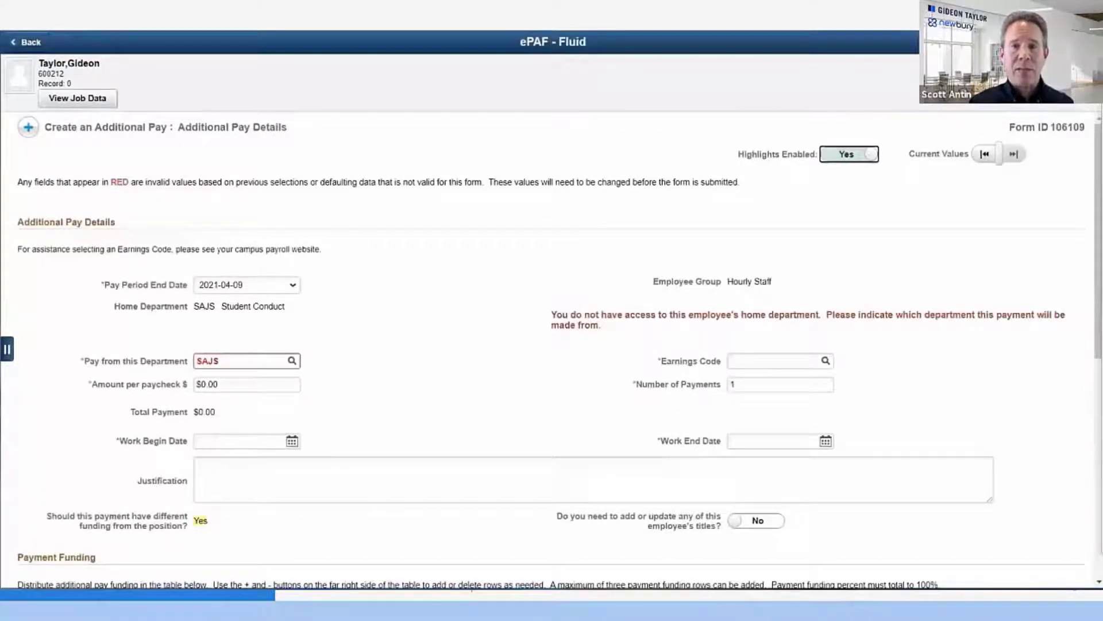
- Set the pay period end date to 2021-04-23 and the paying department to ACAG
left_click(248, 285)
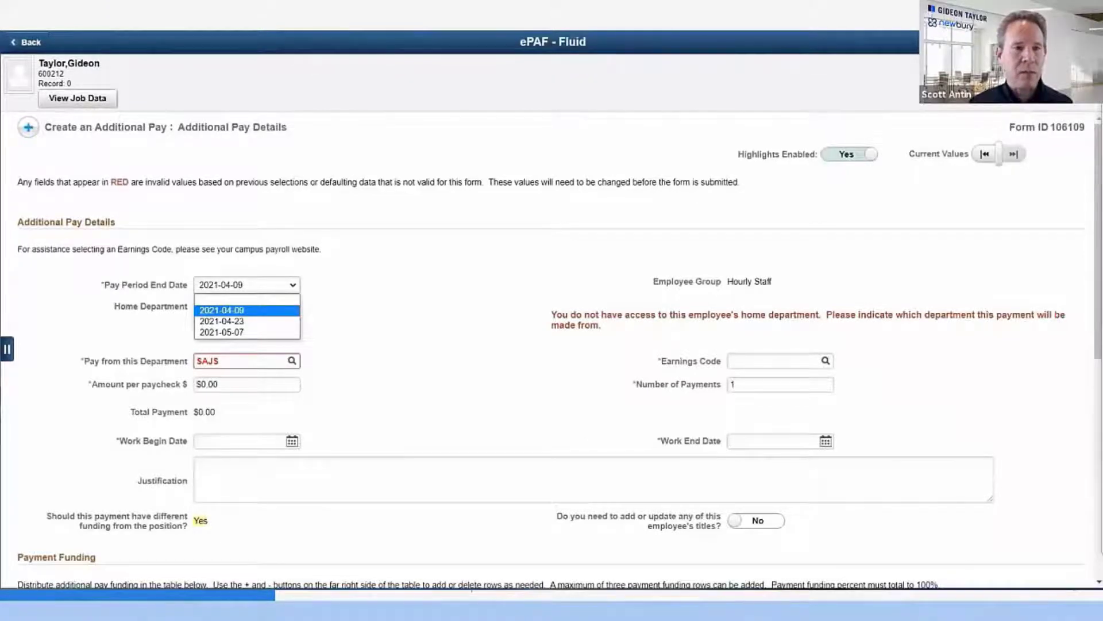
left_click(247, 321)
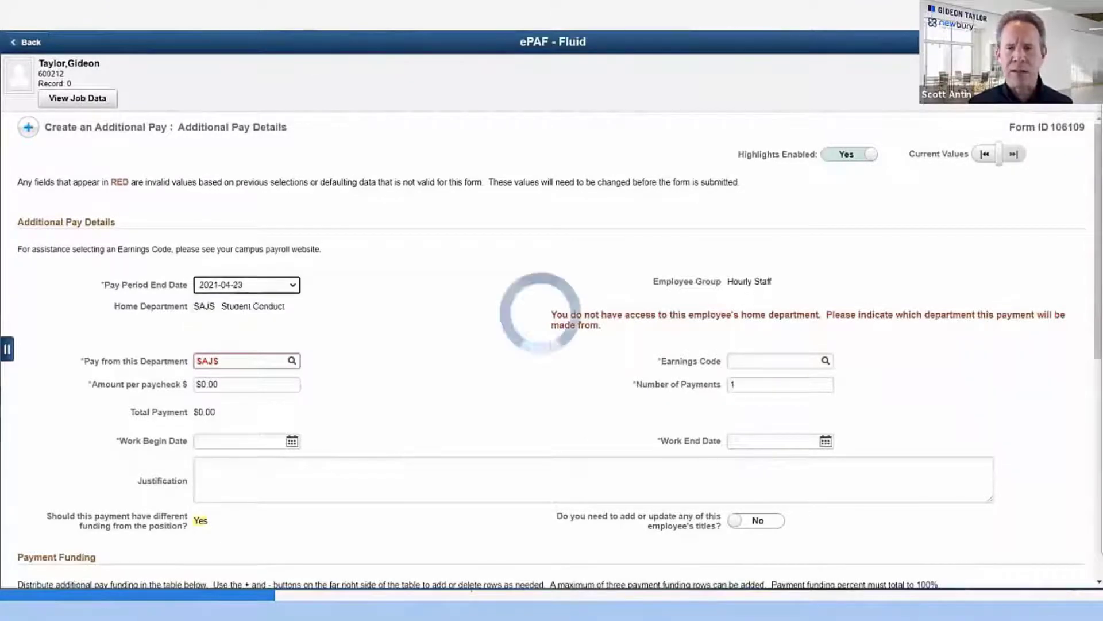
left_click(292, 360)
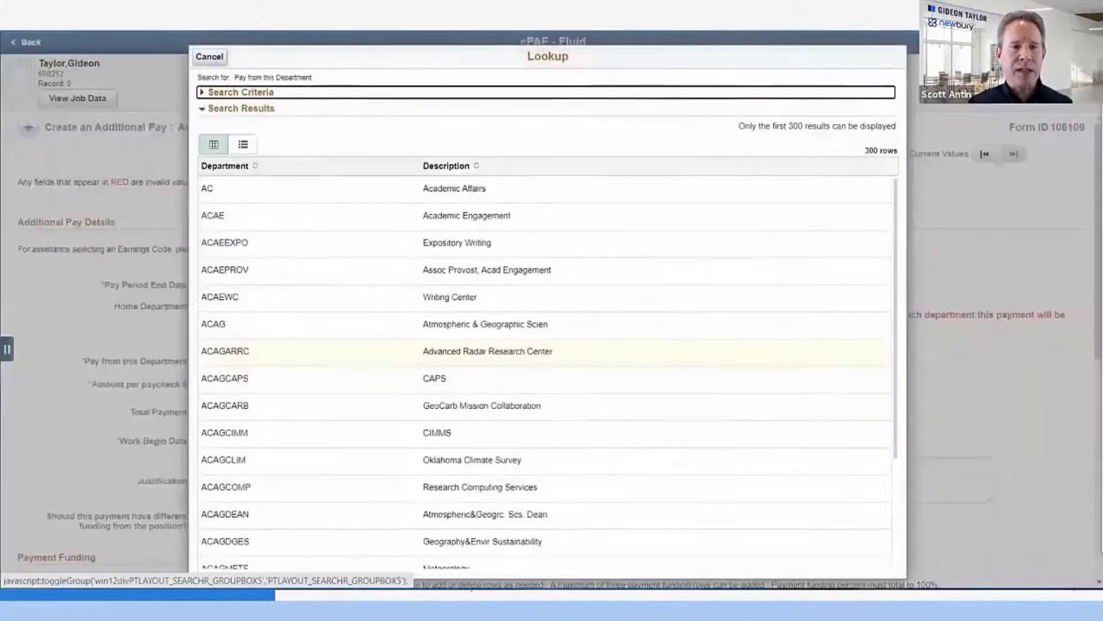
left_click(253, 325)
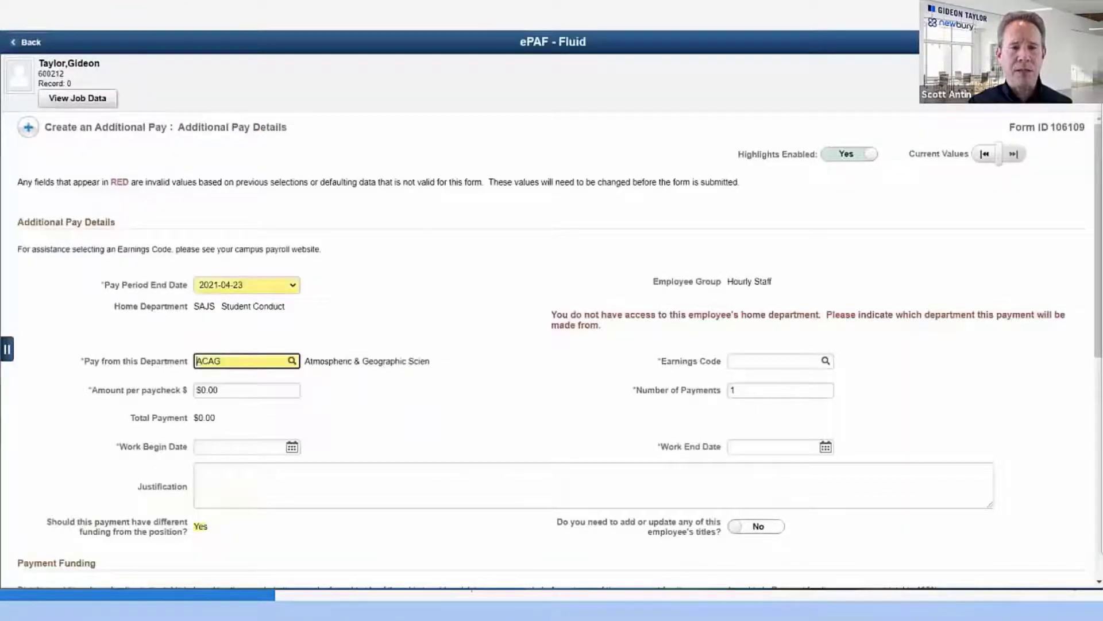
- Set the earnings code to AWD Award, replacing the initially chosen SPM Supplemental Pay
left_click(825, 360)
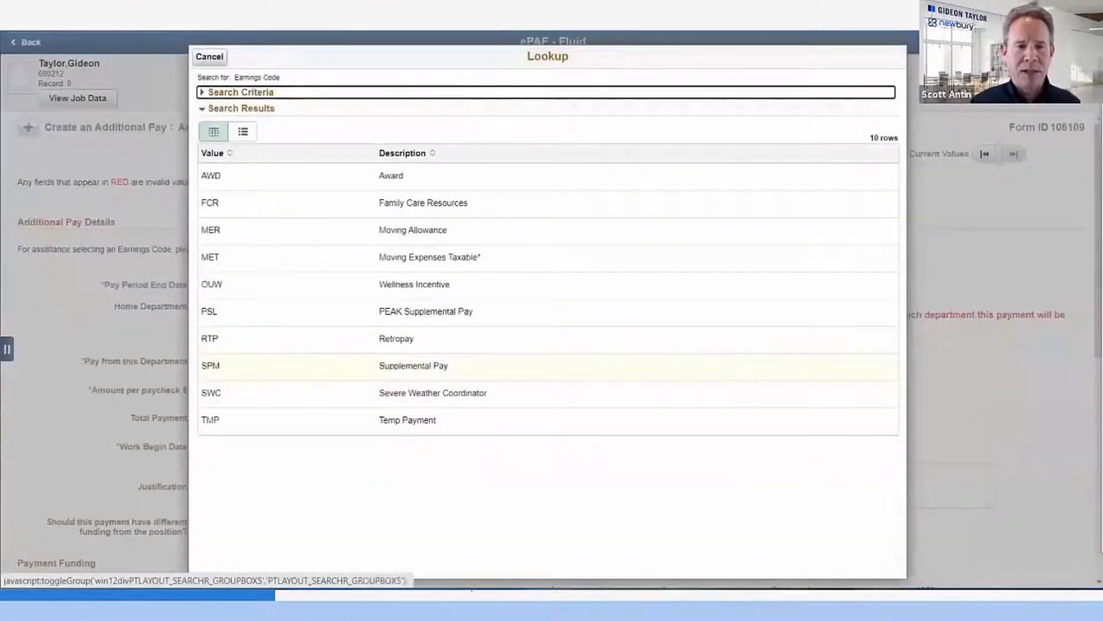
left_click(414, 366)
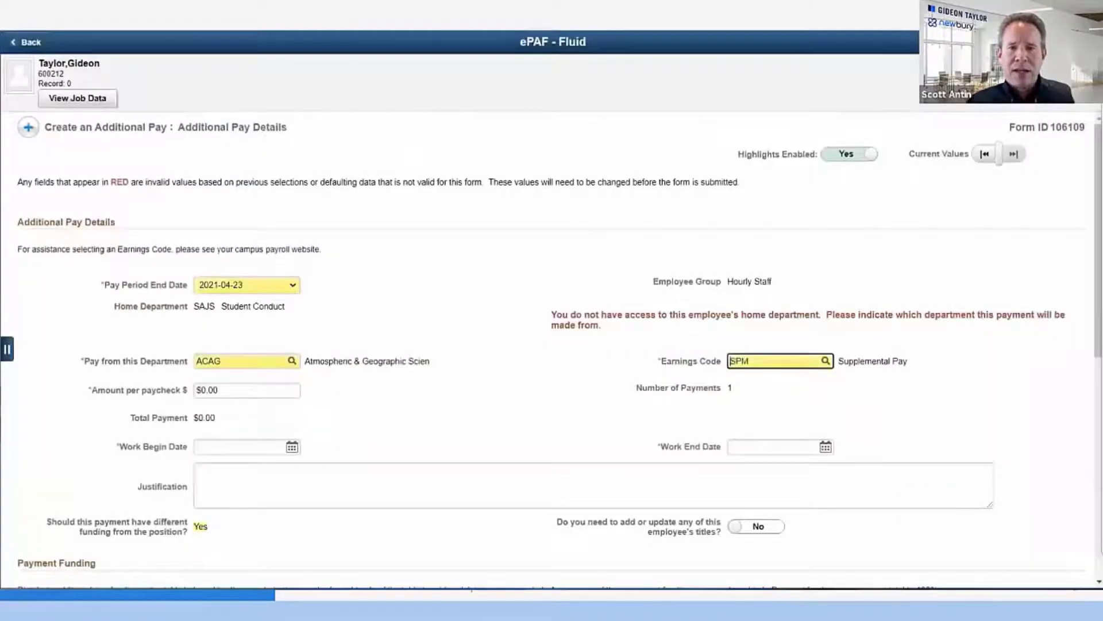
left_click(825, 361)
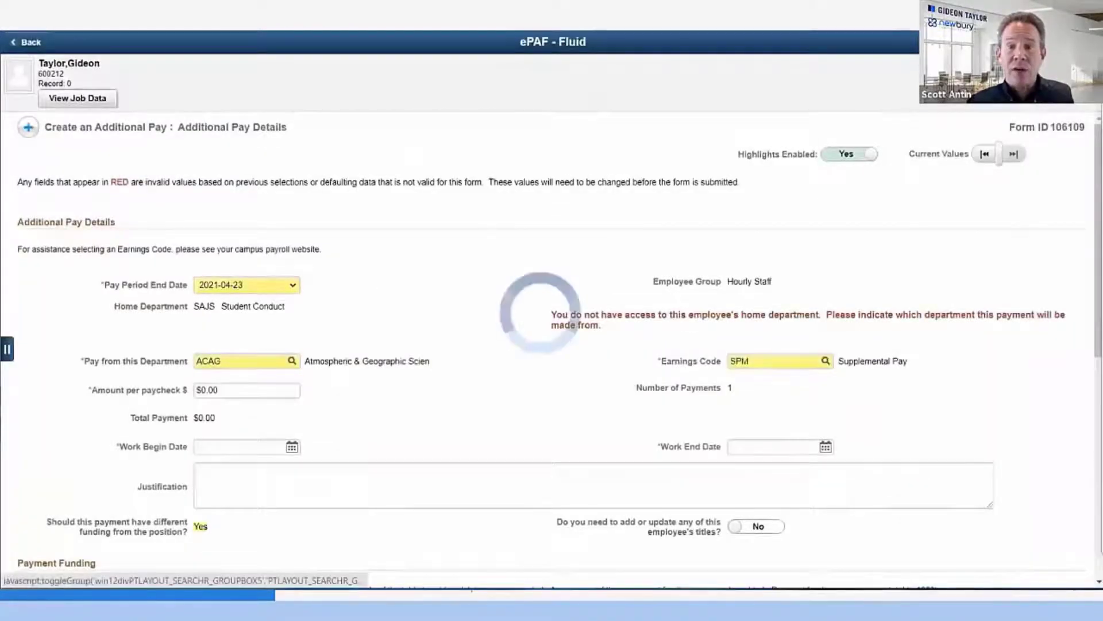
left_click(391, 175)
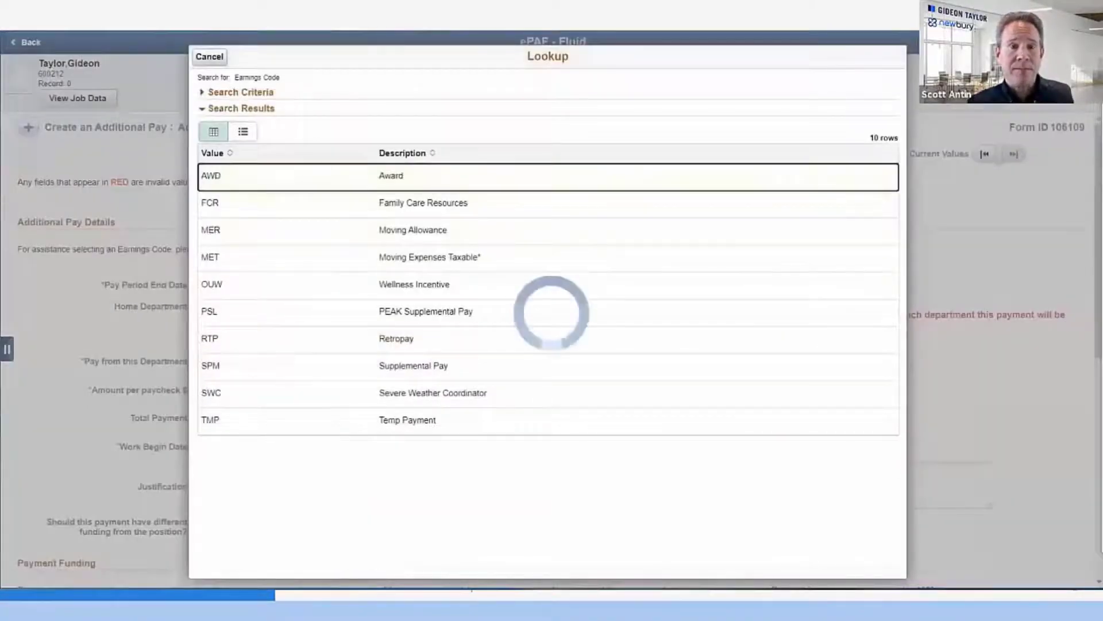
key("Tab")
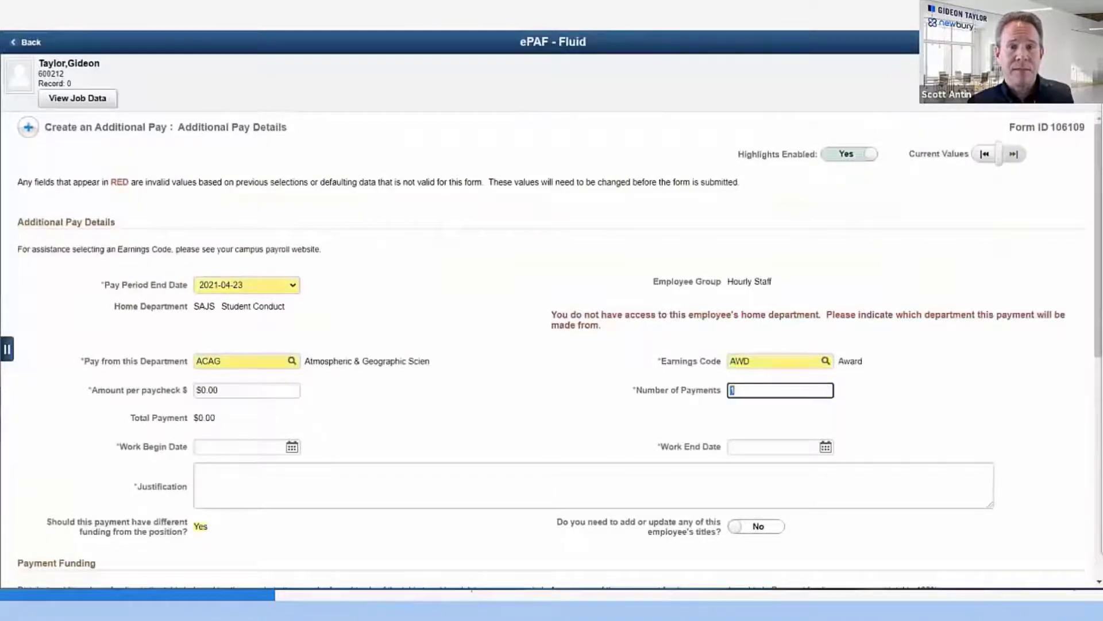
- Enter 5 payments at $100.00 per paycheck, for a $500.00 total
type("5")
key("Tab")
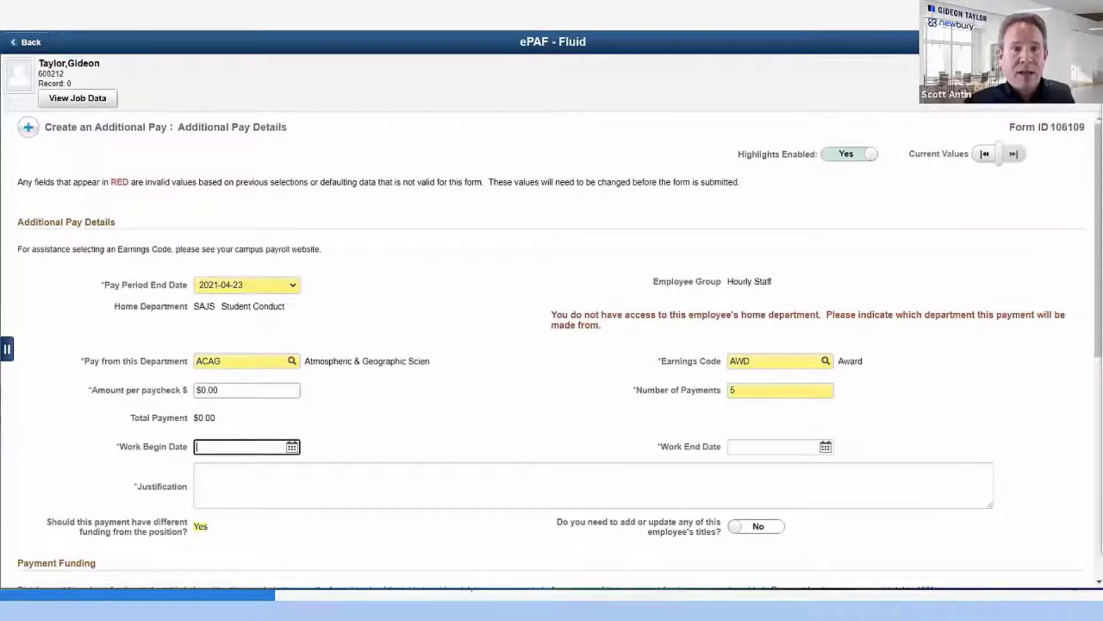
double_click(214, 390)
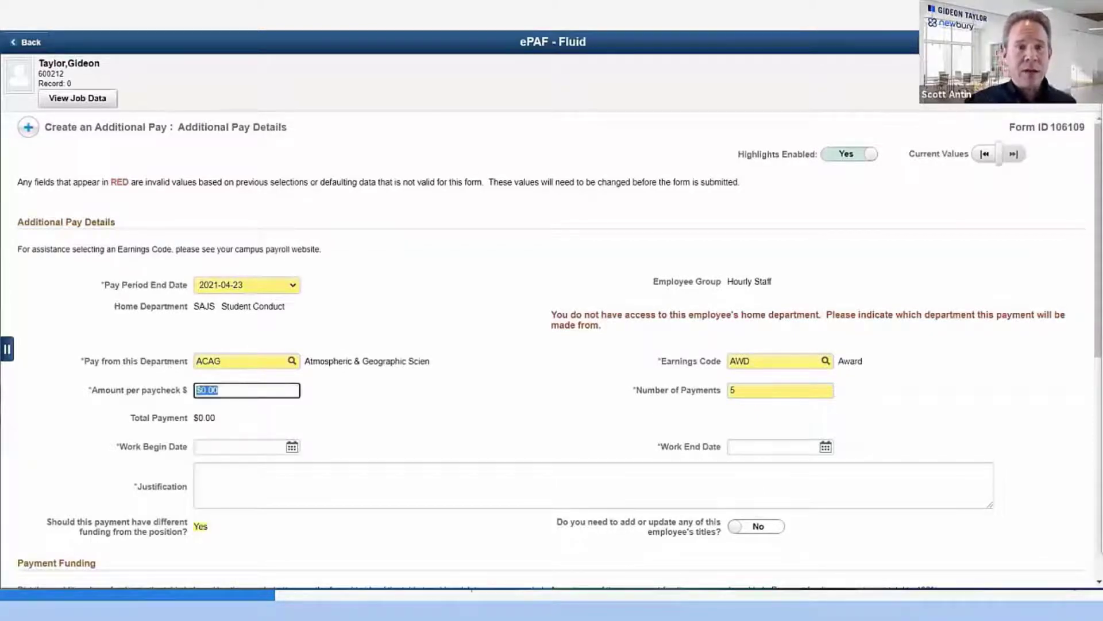
type("100.00")
key("Tab")
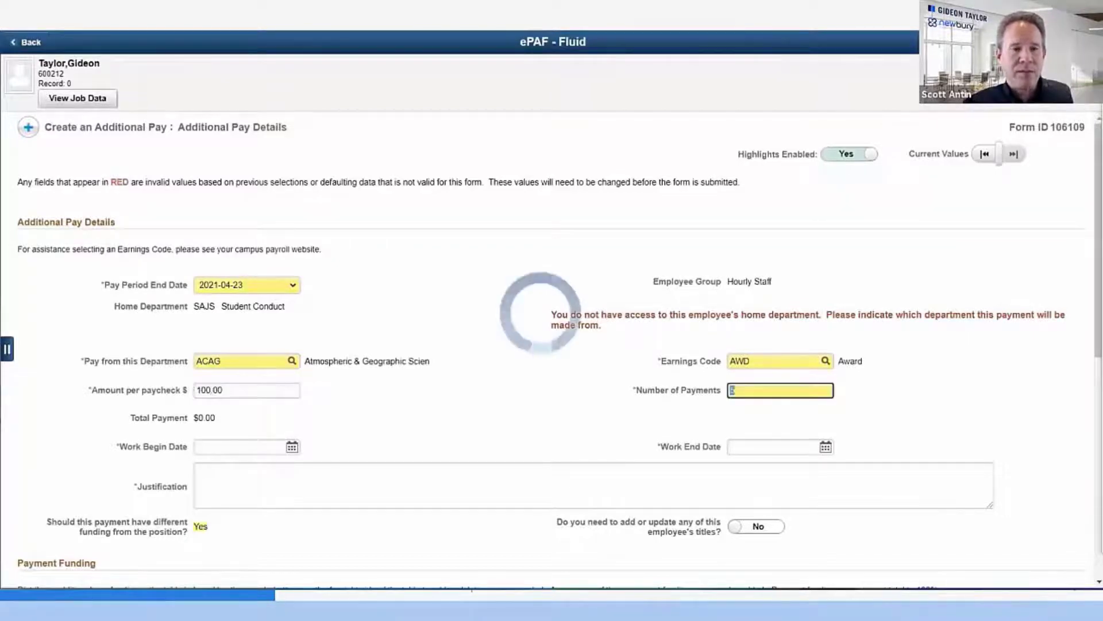
- Set the work begin date to 04/27/2021
scroll(551, 344, "down", 3)
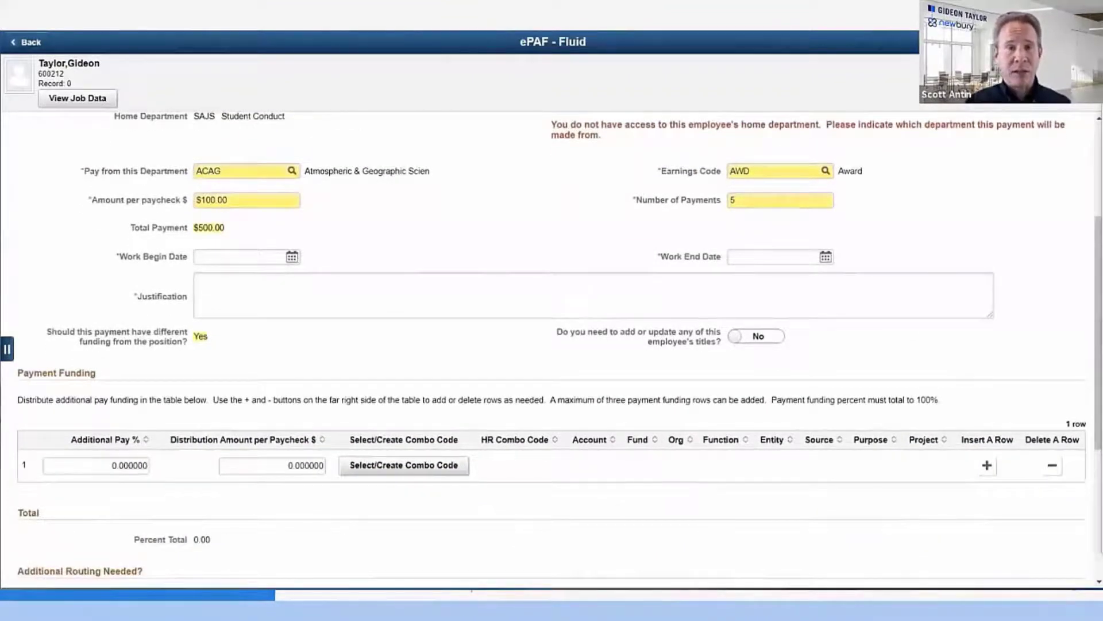
left_click(292, 257)
left_click(365, 209)
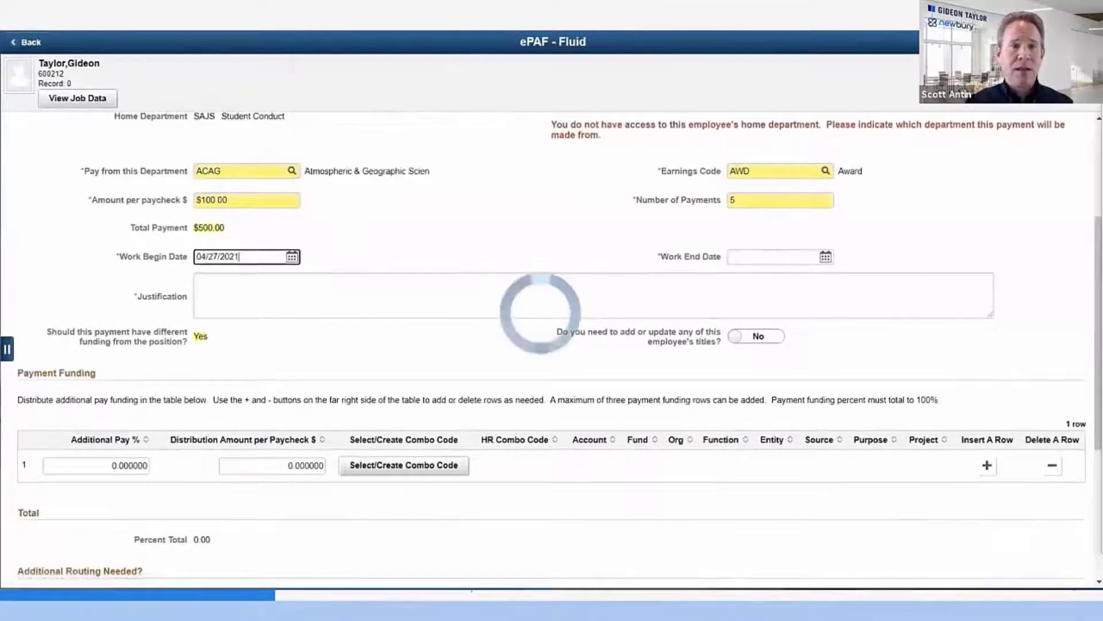
left_click(825, 257)
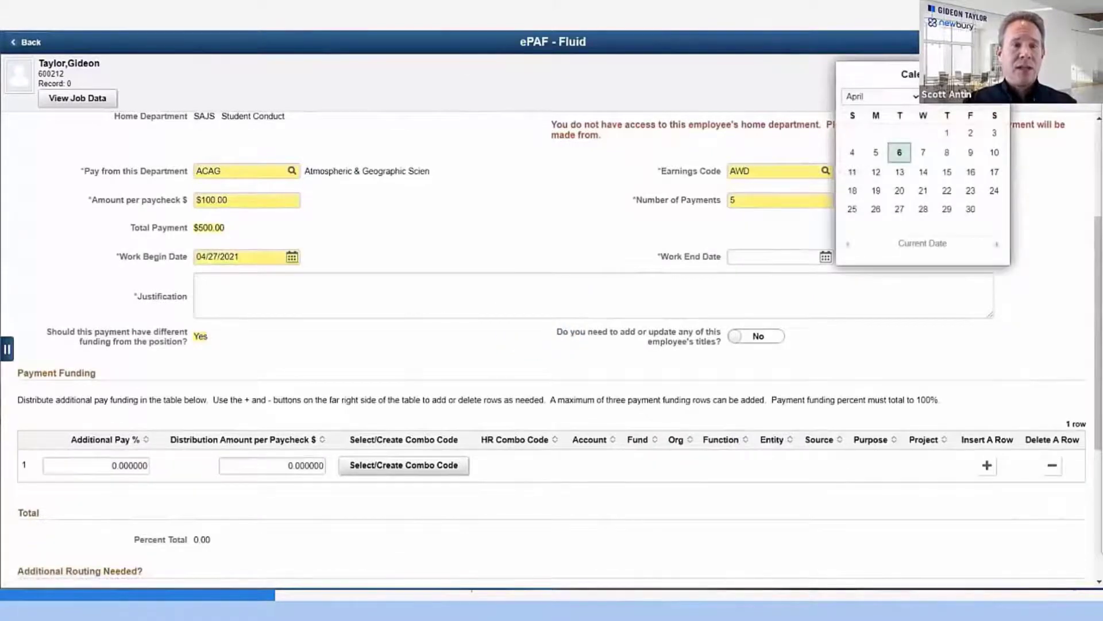
- Set the work end date to 05/13/2021
left_click(882, 96)
left_click(856, 155)
left_click(947, 171)
- Enter AWARD FOR EXCELLENCE as the payment justification
left_click(198, 282)
type("AWARD F")
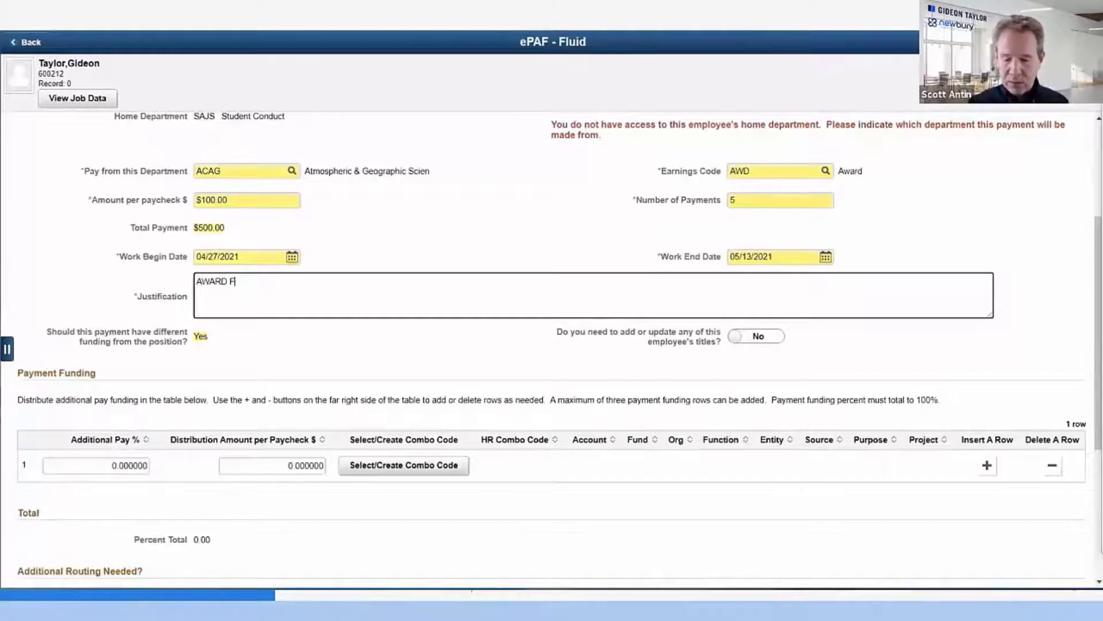
type("OR EXCELLENC")
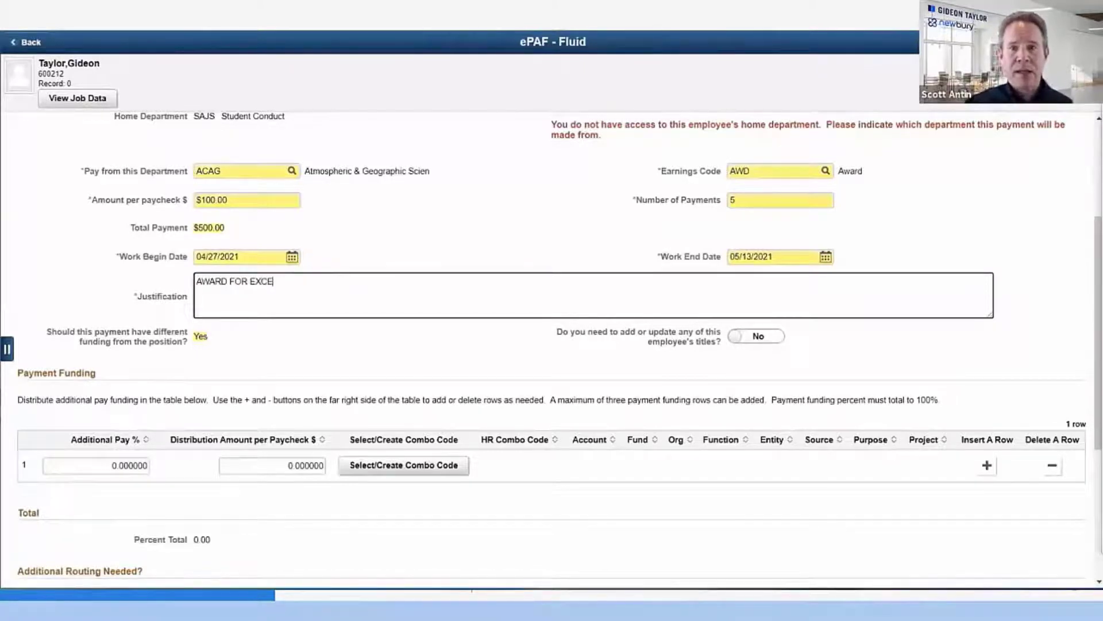
type("E")
key("Tab")
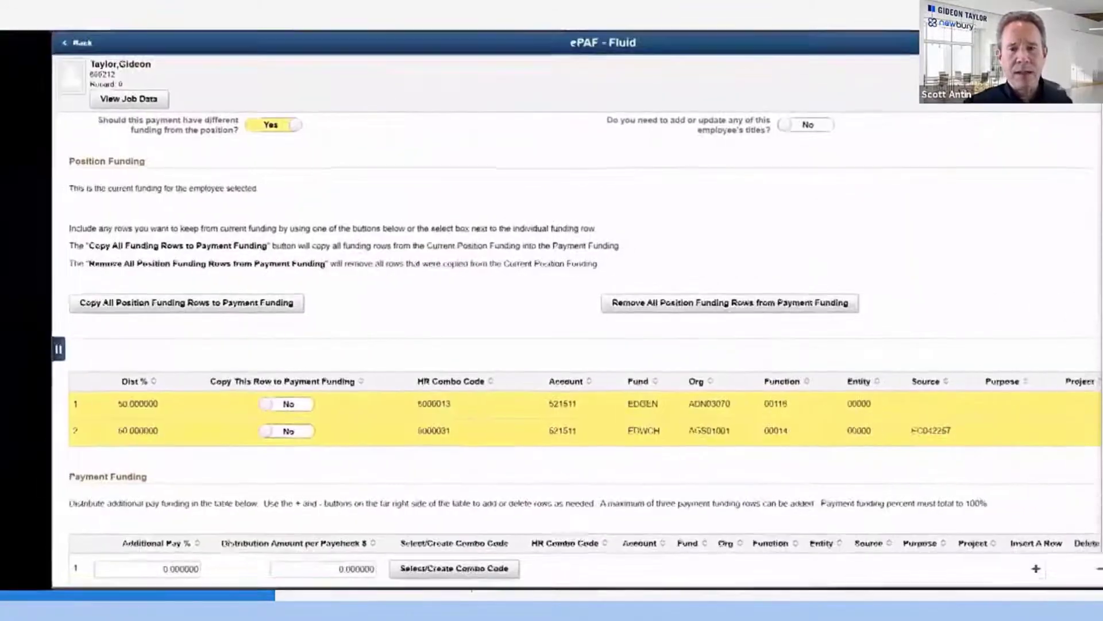
left_click(236, 404)
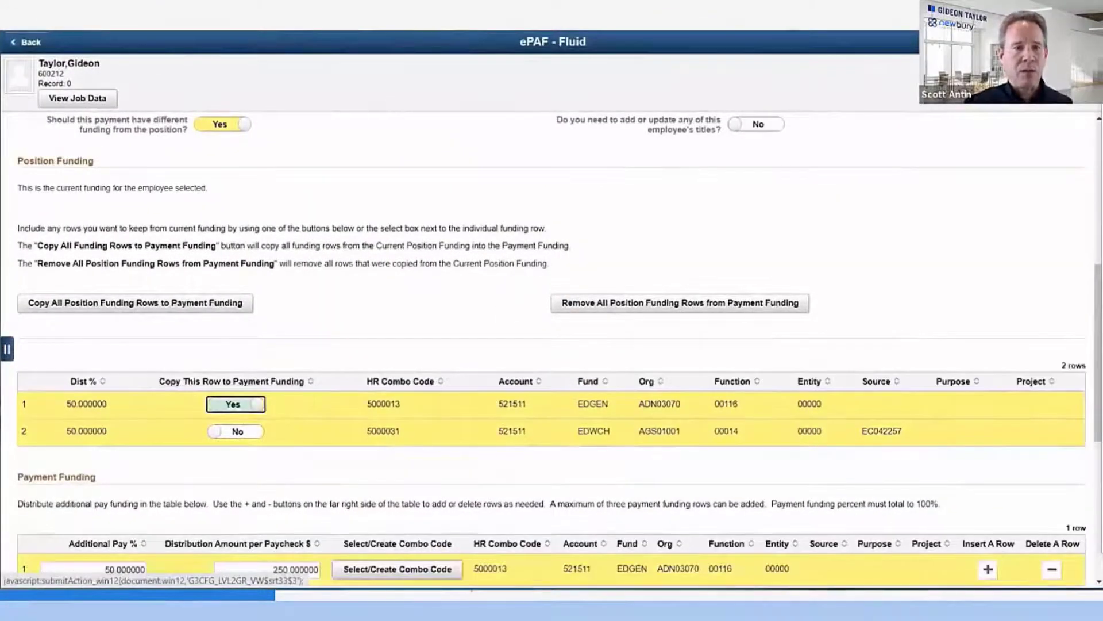
scroll(551, 353, "down", 1)
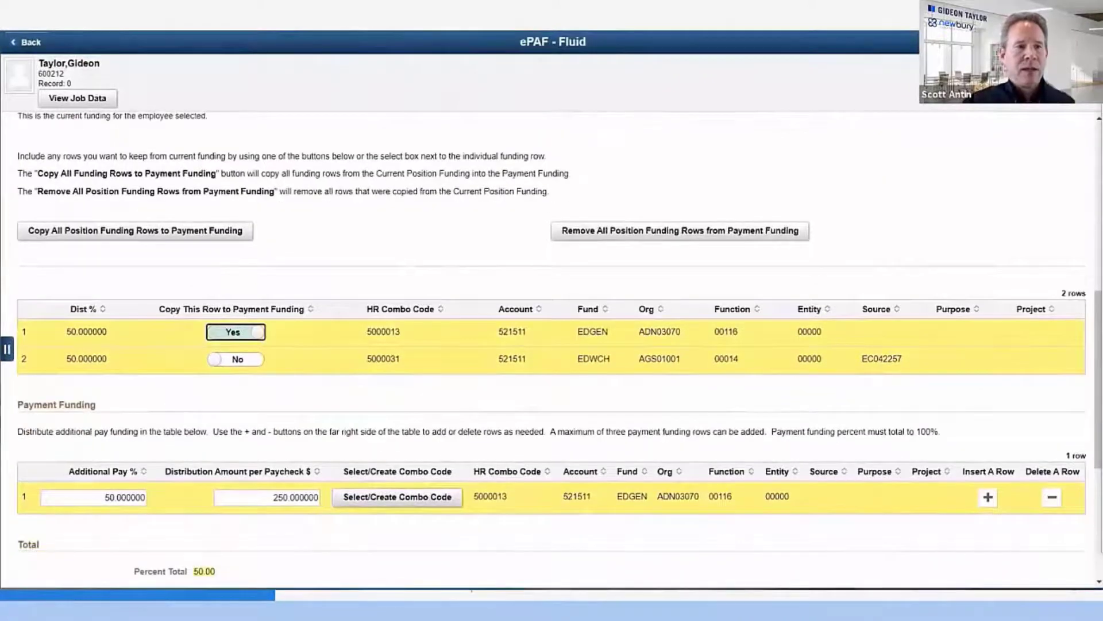
left_click(236, 333)
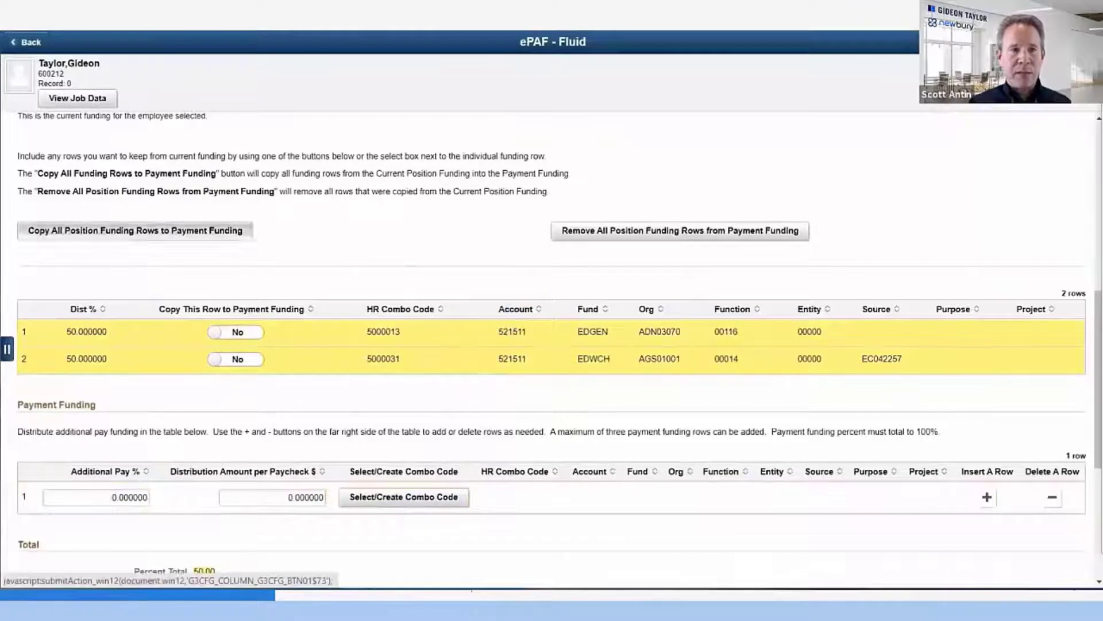
left_click(135, 230)
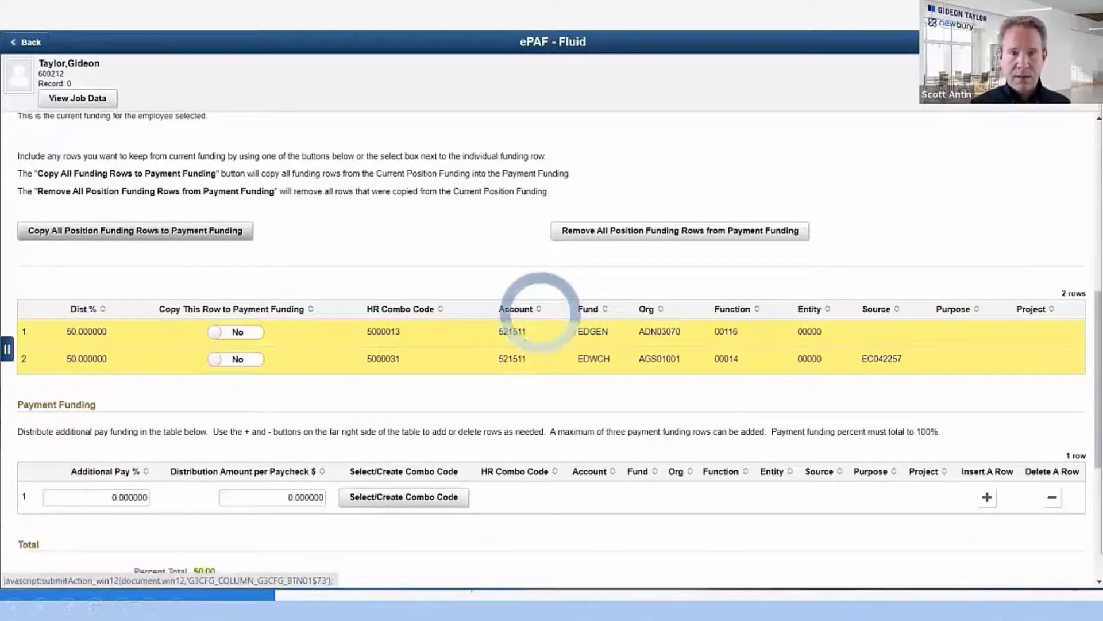
scroll(552, 349, "down", 1)
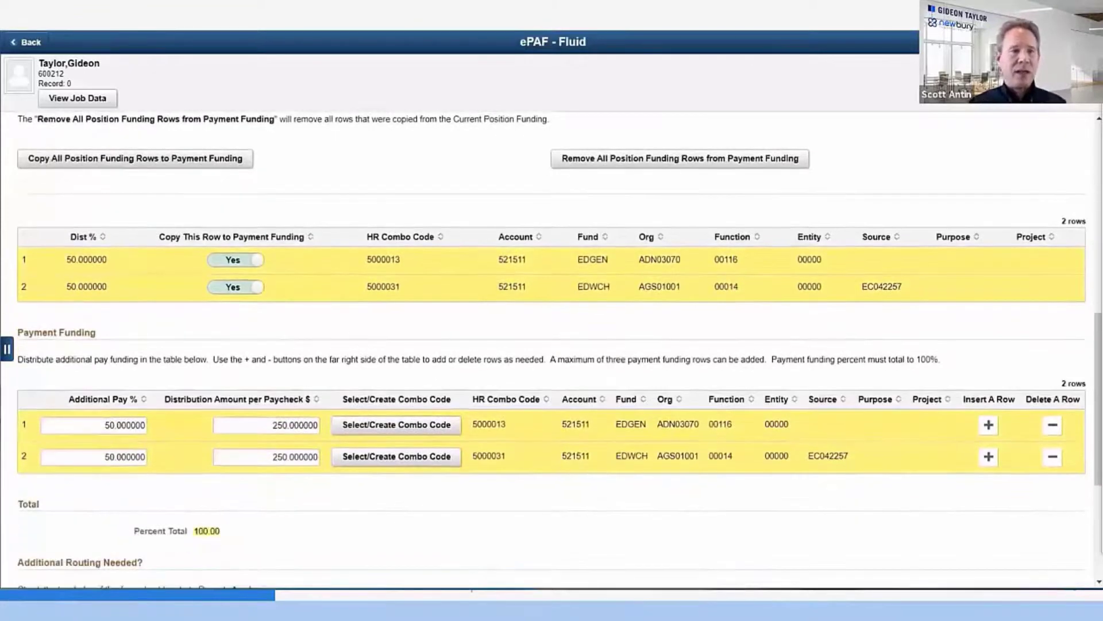
left_click(680, 158)
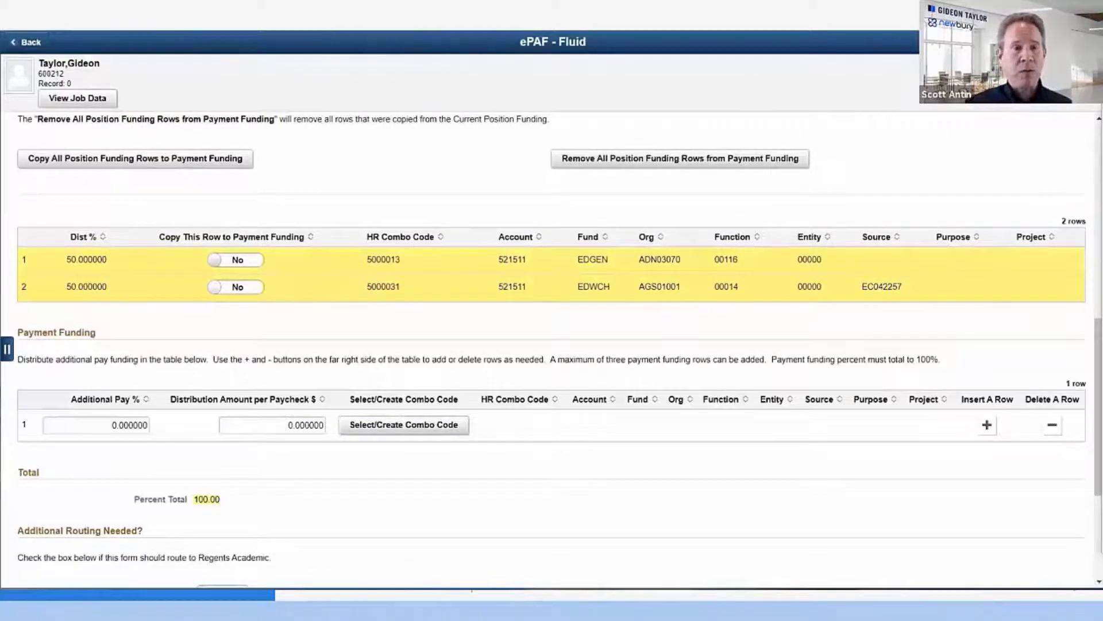
- Copy position funding into payment funding and add a second row with a 300 distribution amount
left_click(235, 260)
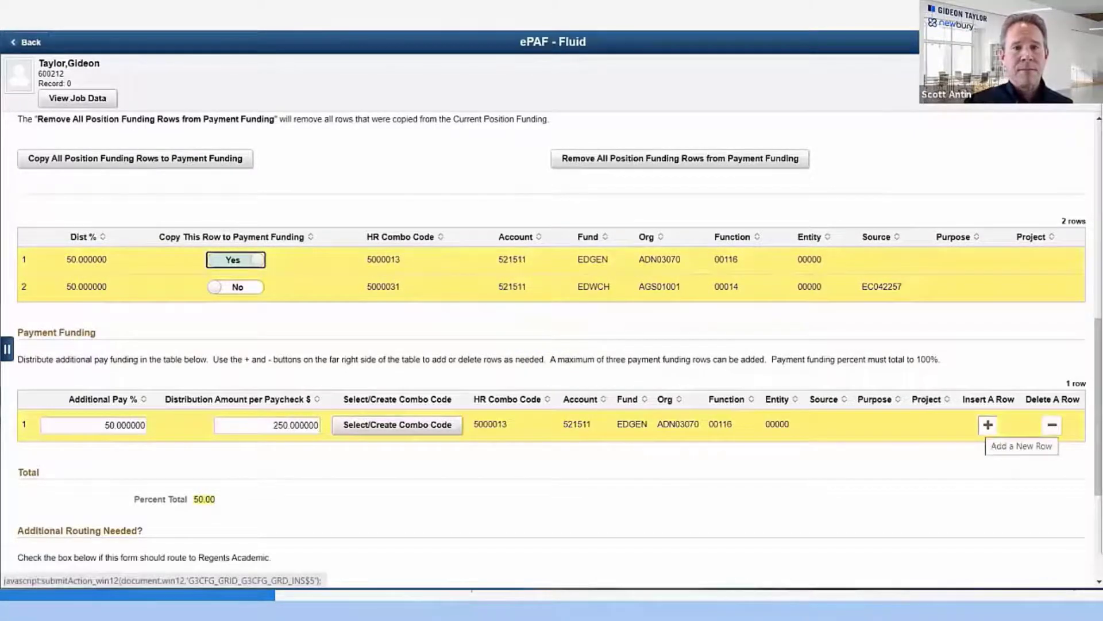
left_click(988, 424)
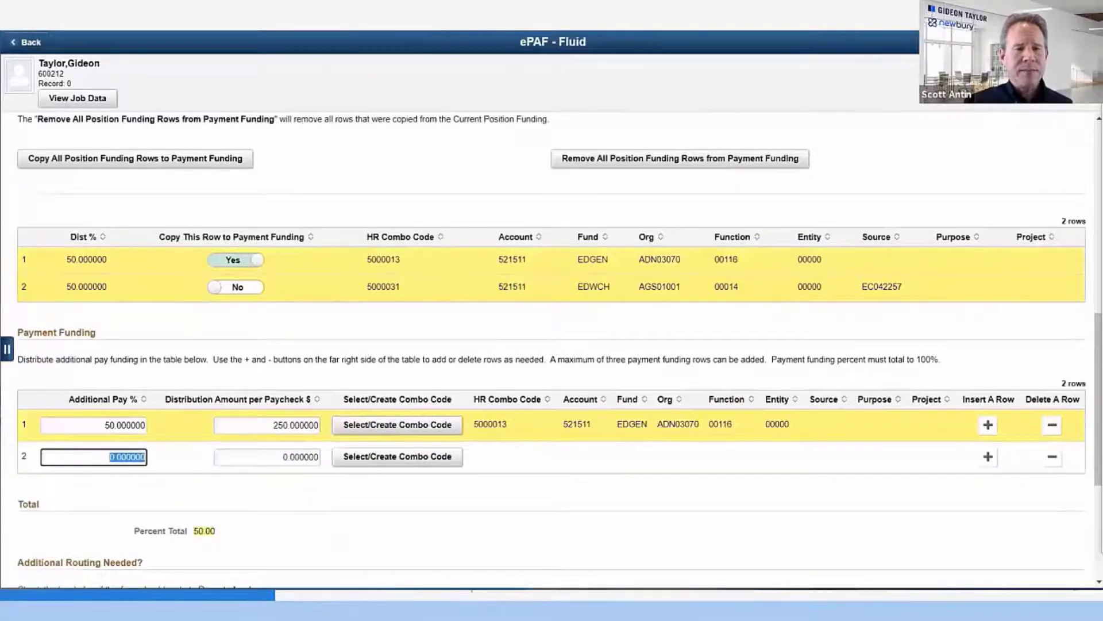
type("25")
key("Tab")
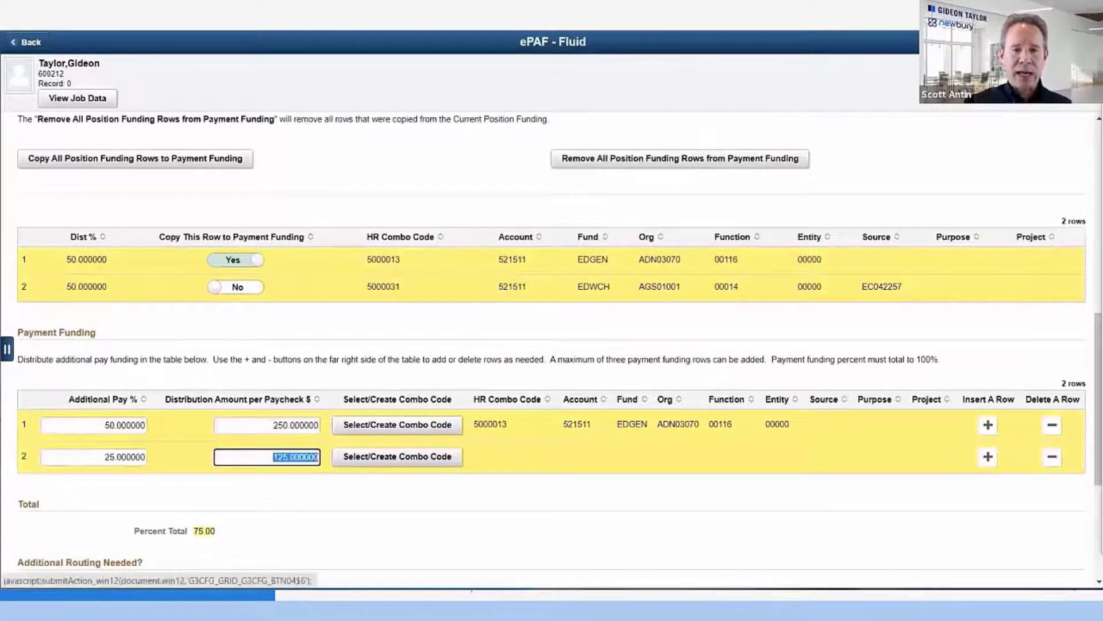
type("300.0")
key("Tab")
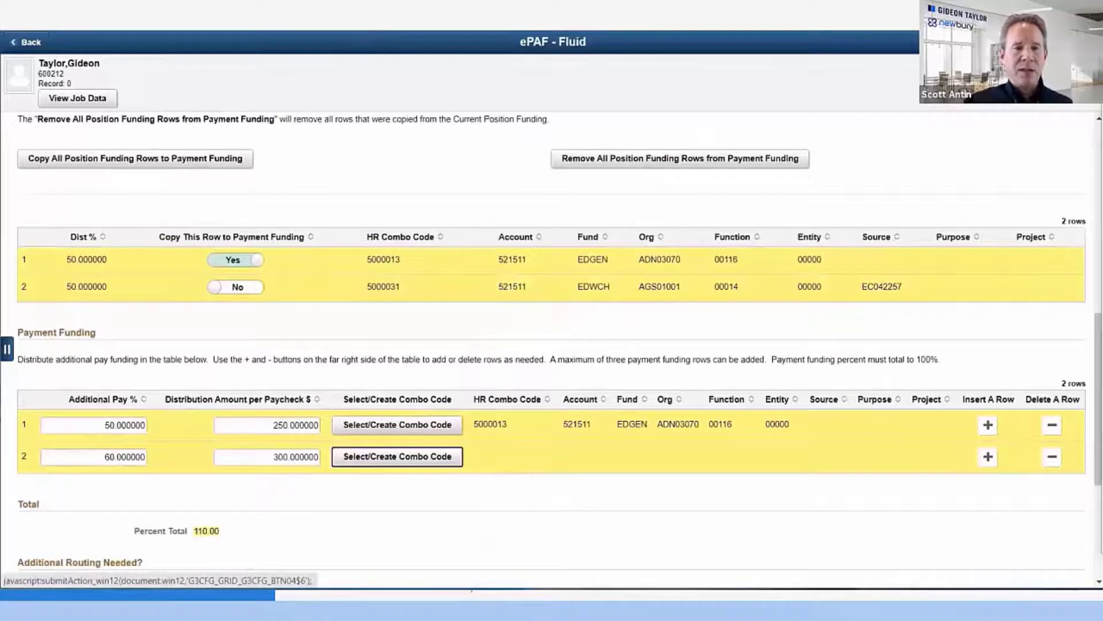
- Change the first payment funding row to 40 percent
left_click(104, 457)
left_click_drag(103, 425, 139, 425)
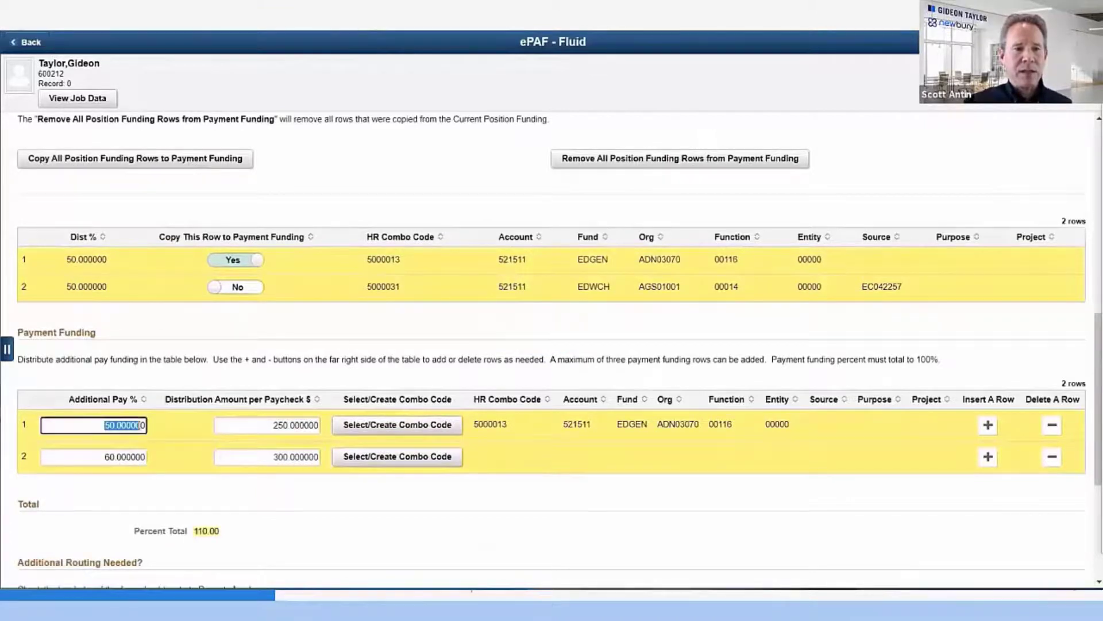
type("40.0")
key("Tab")
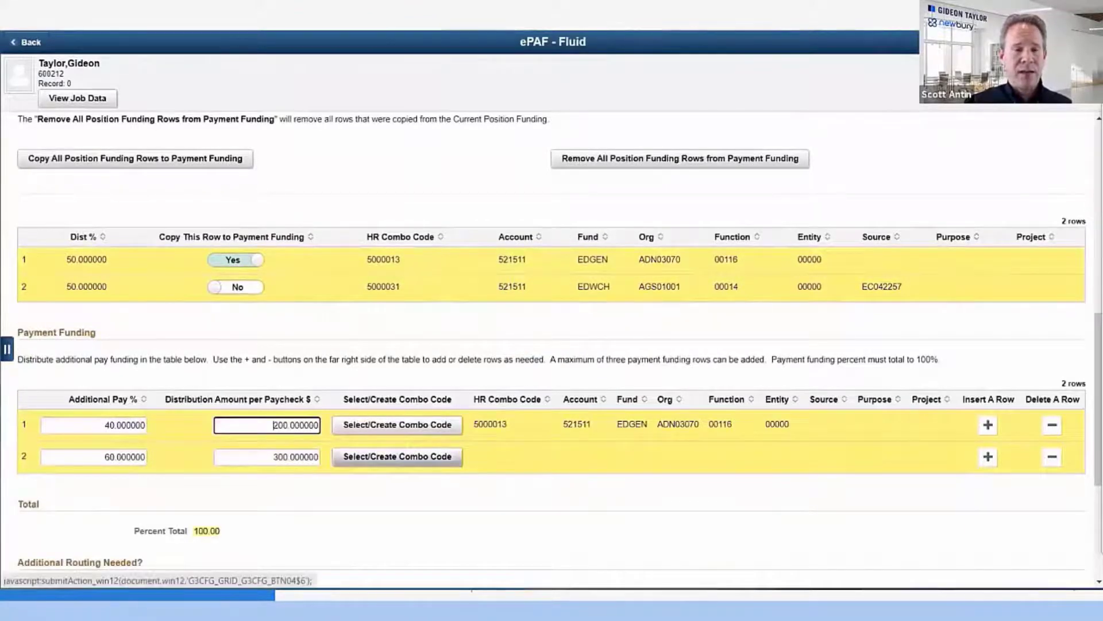
left_click(402, 456)
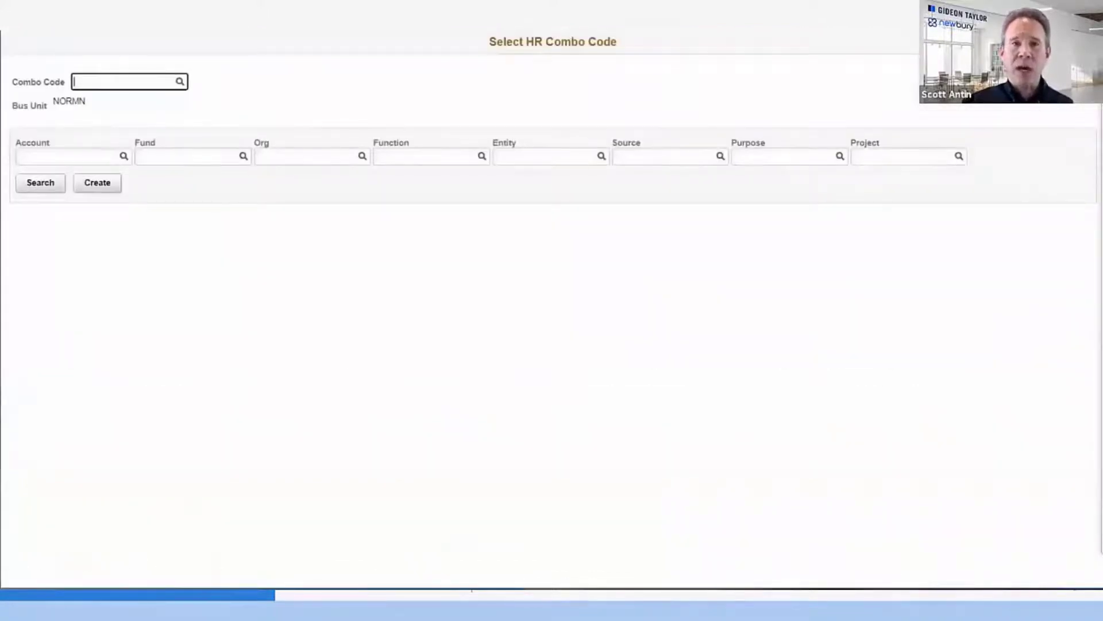
- Assign HR combo code 5000021 to the 60% payment funding row
left_click(180, 81)
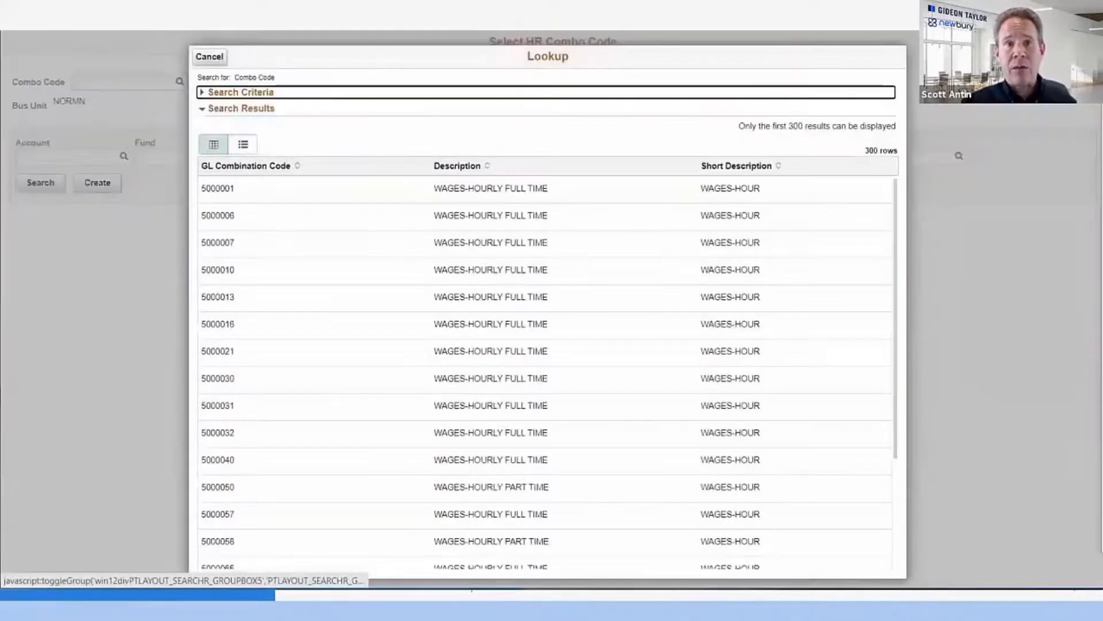
left_click(218, 351)
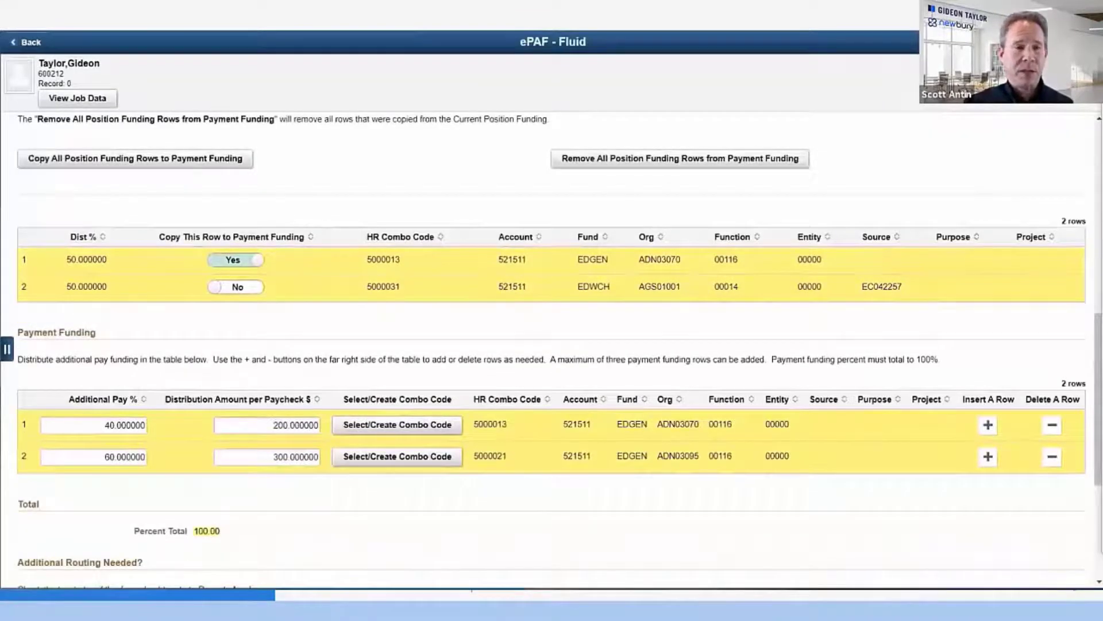
scroll(552, 345, "down", 4)
scroll(552, 345, "down", 1)
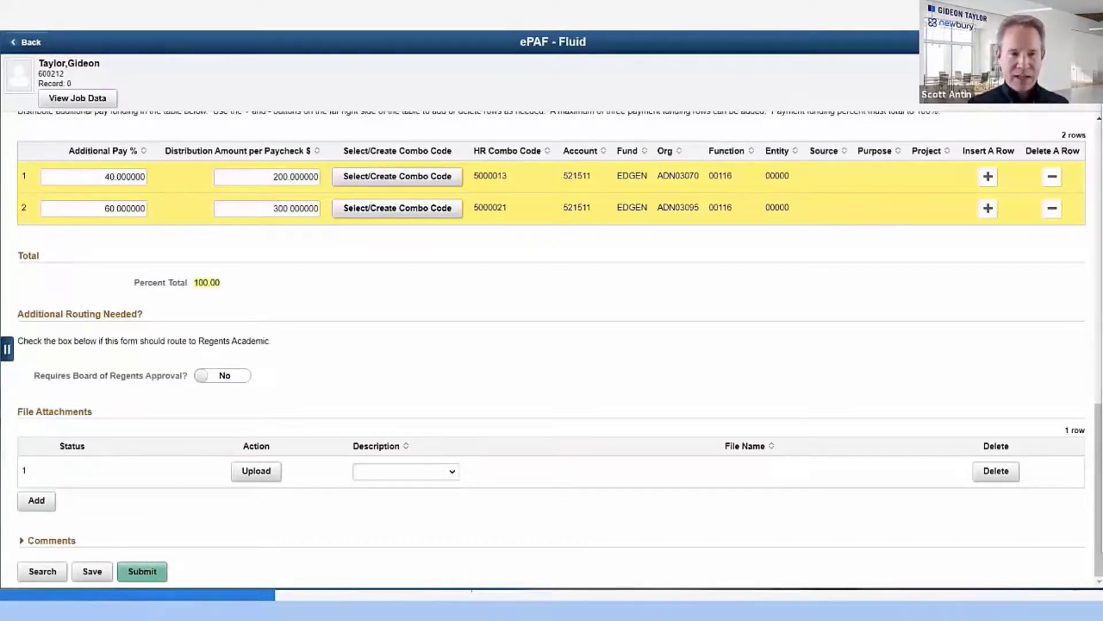
- Set Requires Board of Regents Approval to Yes and submit the Additional Pay form
left_click(203, 376)
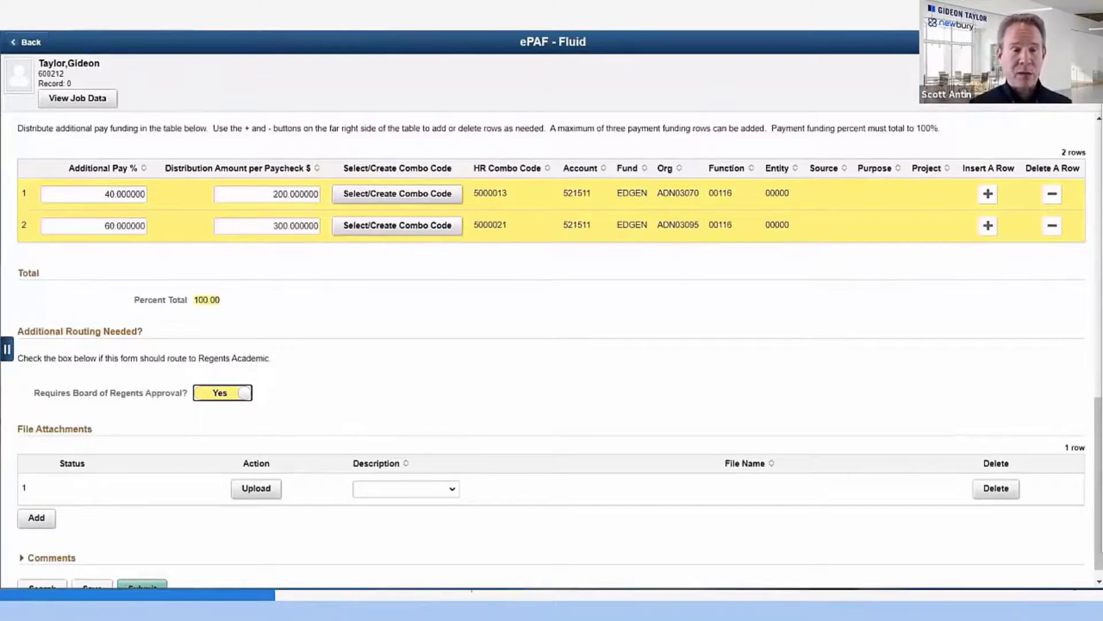
scroll(552, 345, "down", 1)
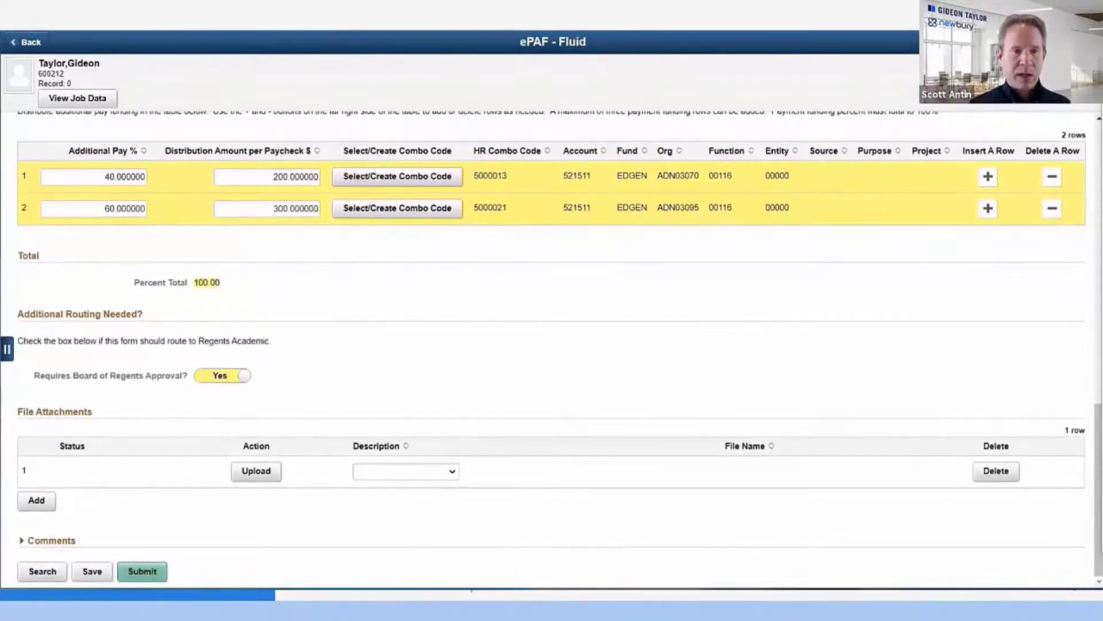
left_click(141, 570)
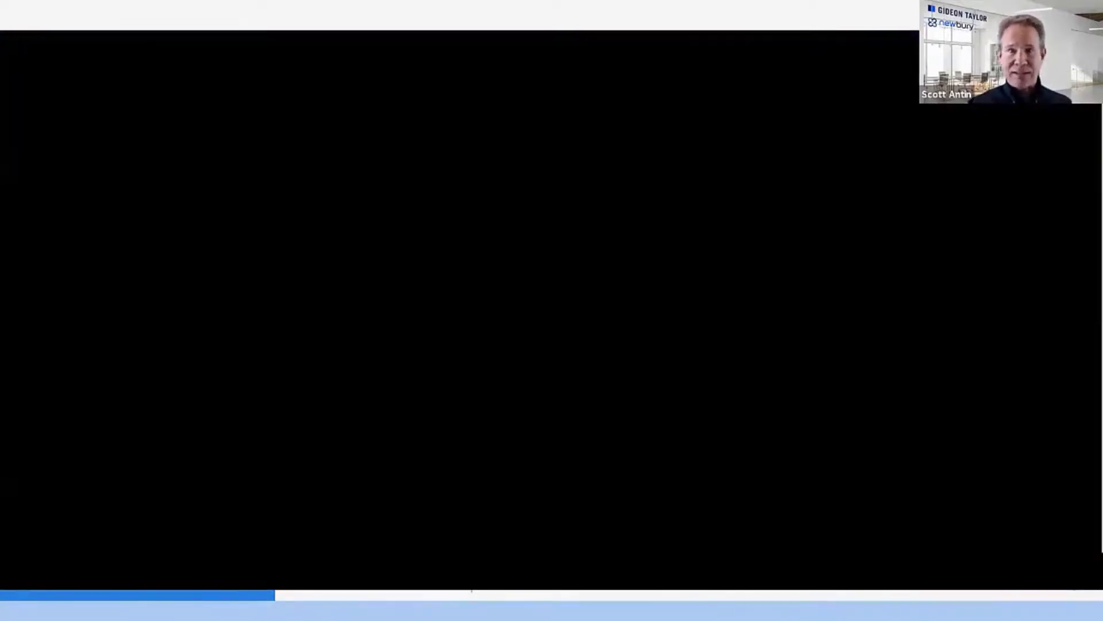
mouse_move(926, 224)
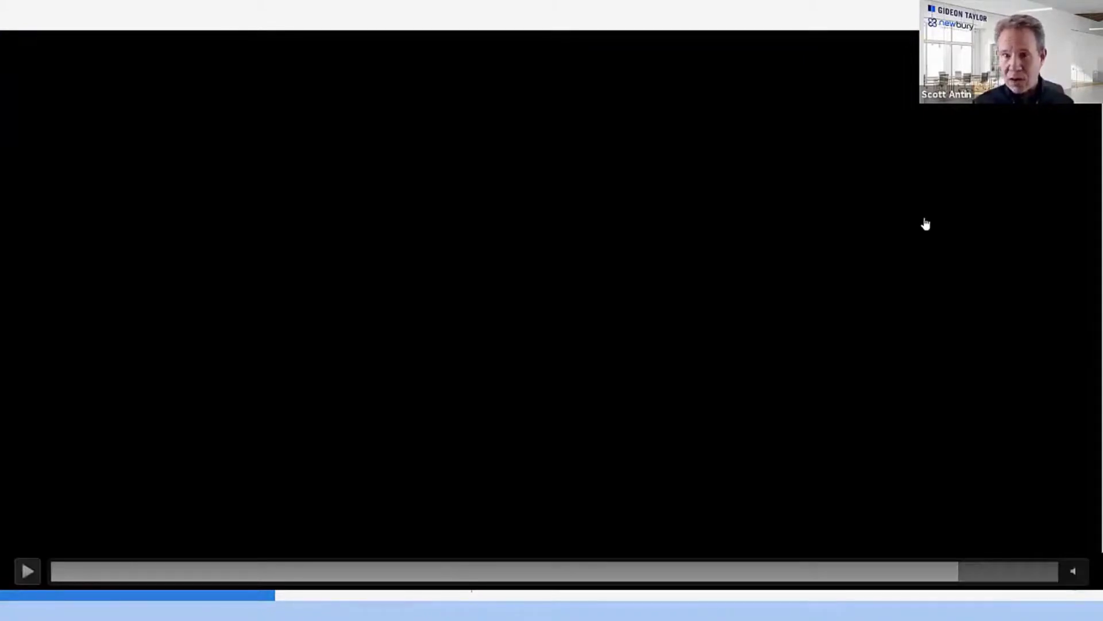